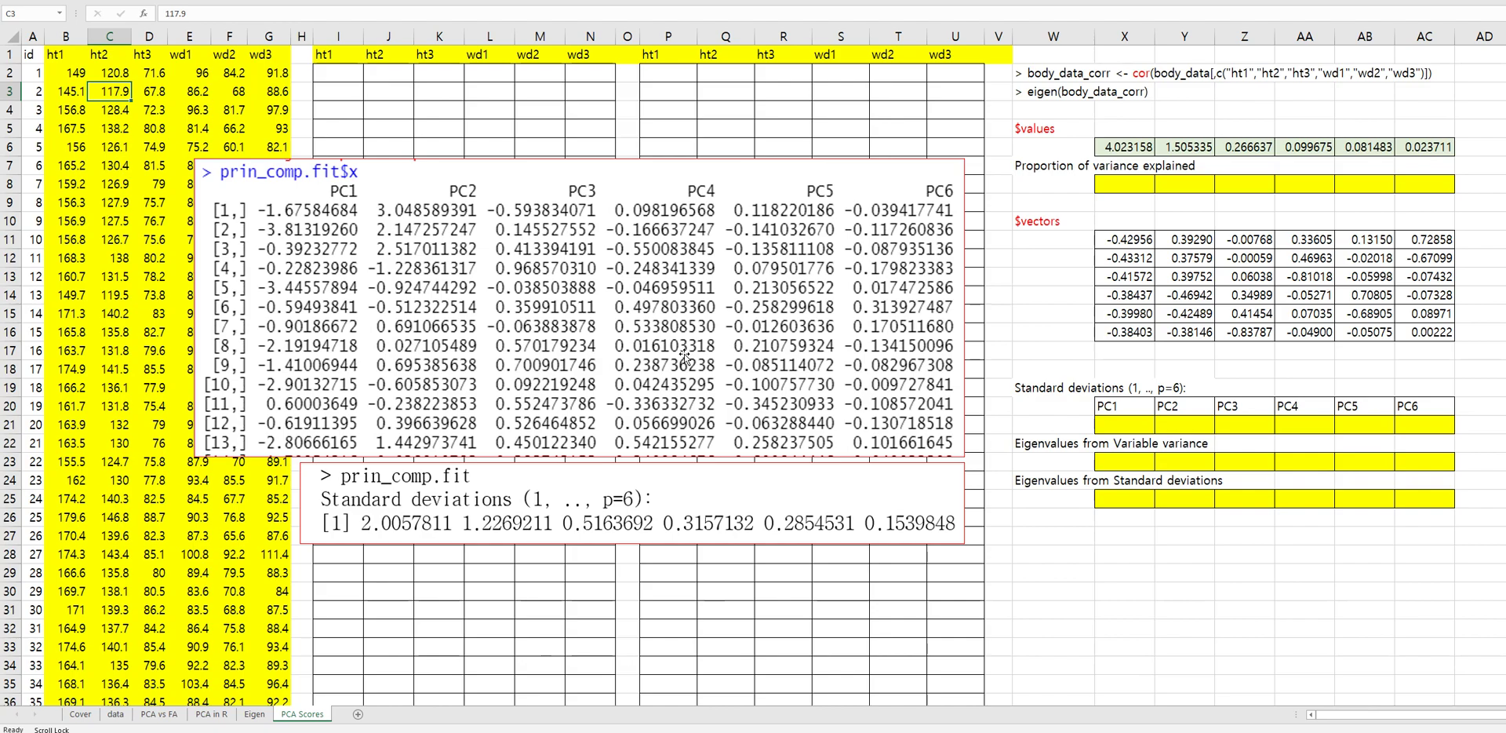
Step: Start a formula in I2 that subtracts the ht1 column's average from B2, (B2-AVERAGE(B$2:B$51)), keeping only the averaged range's rows fixed
click(336, 73)
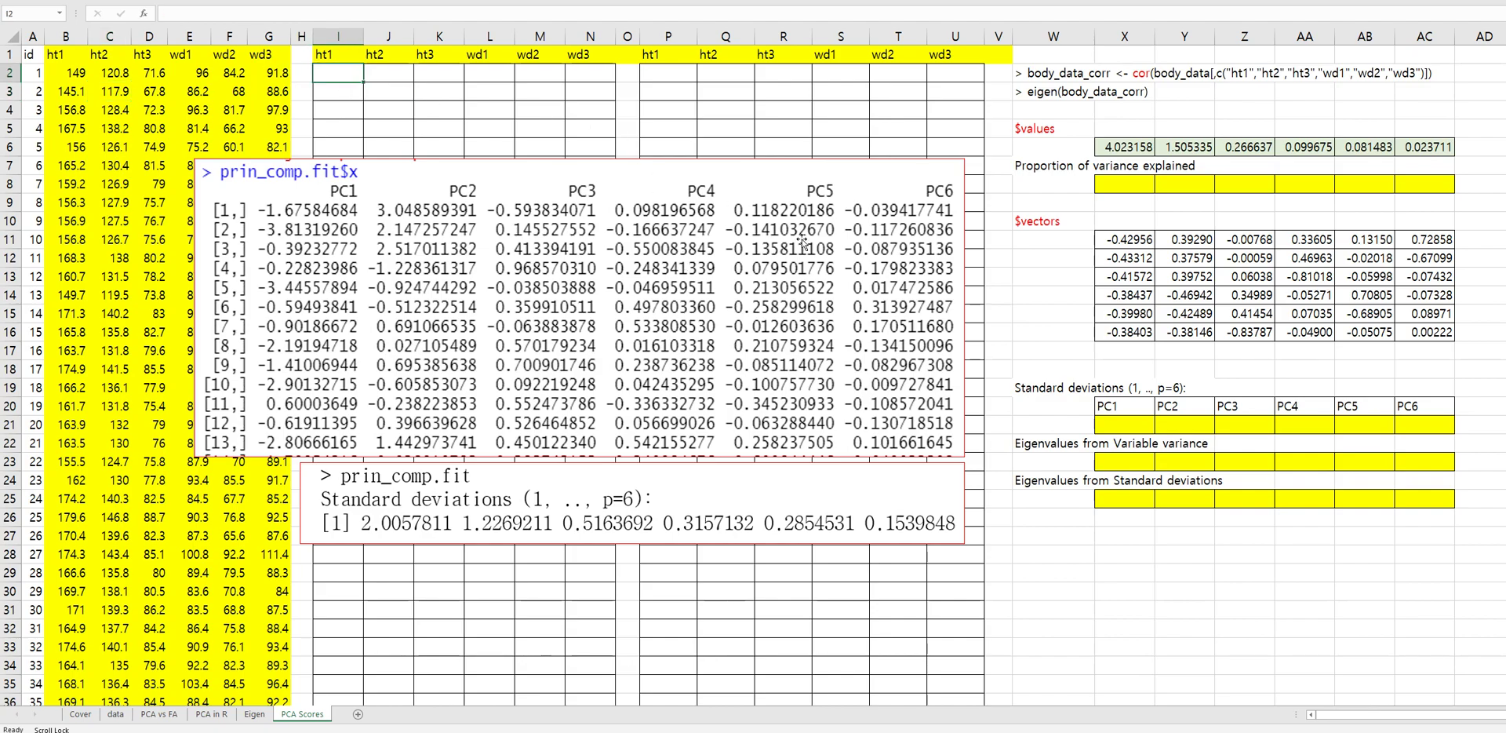
text(=()
click(71, 73)
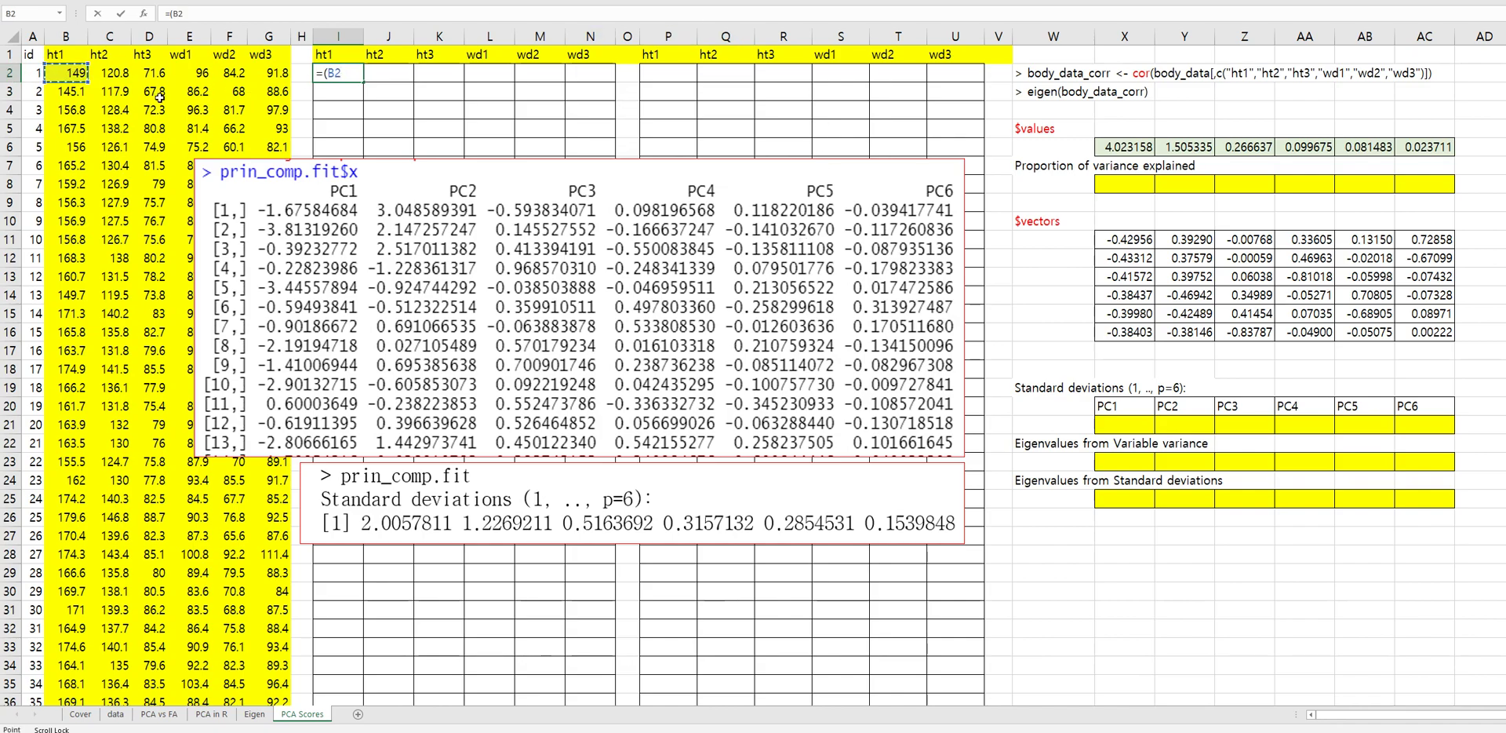
text(-average()
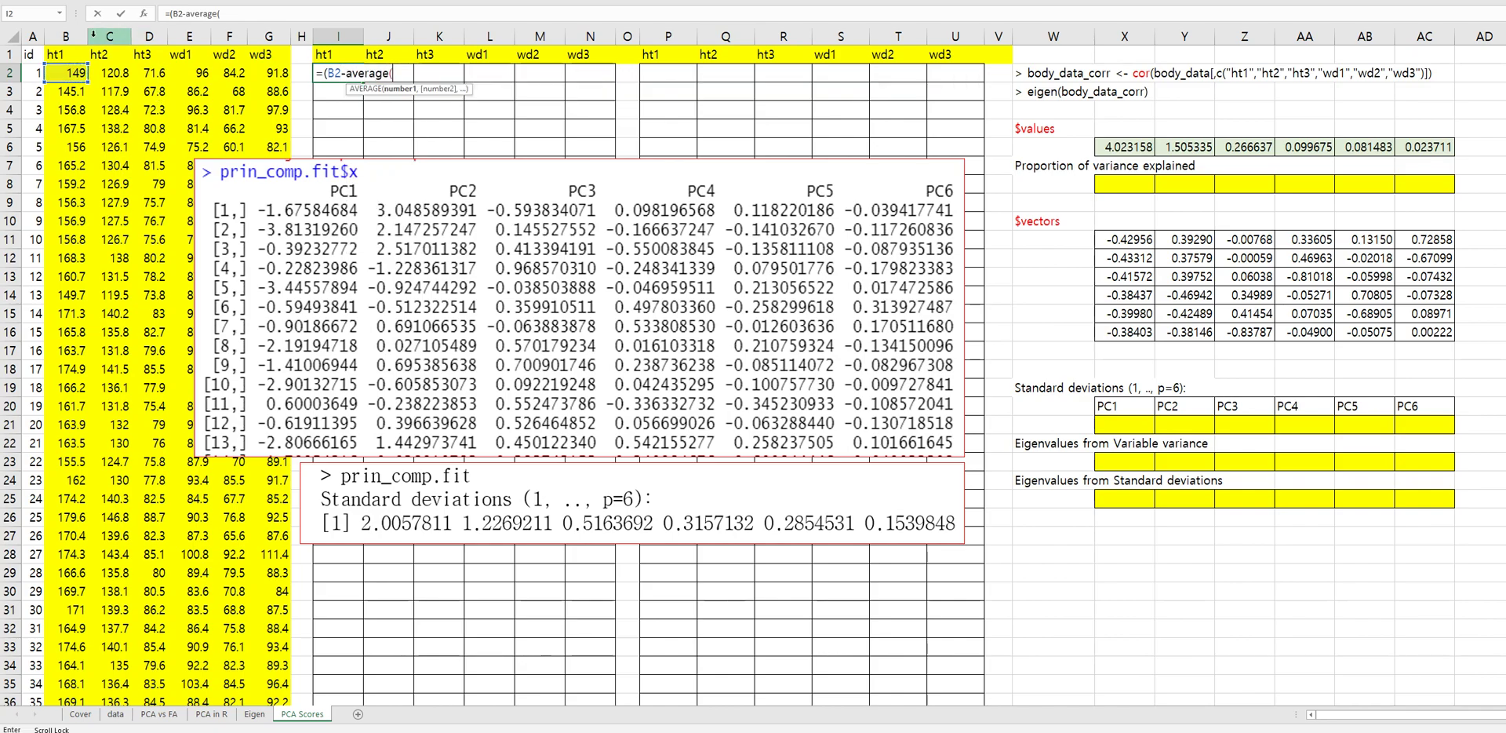
click(66, 72)
scroll(106, 461, down, 5)
scroll(106, 461, down, 4)
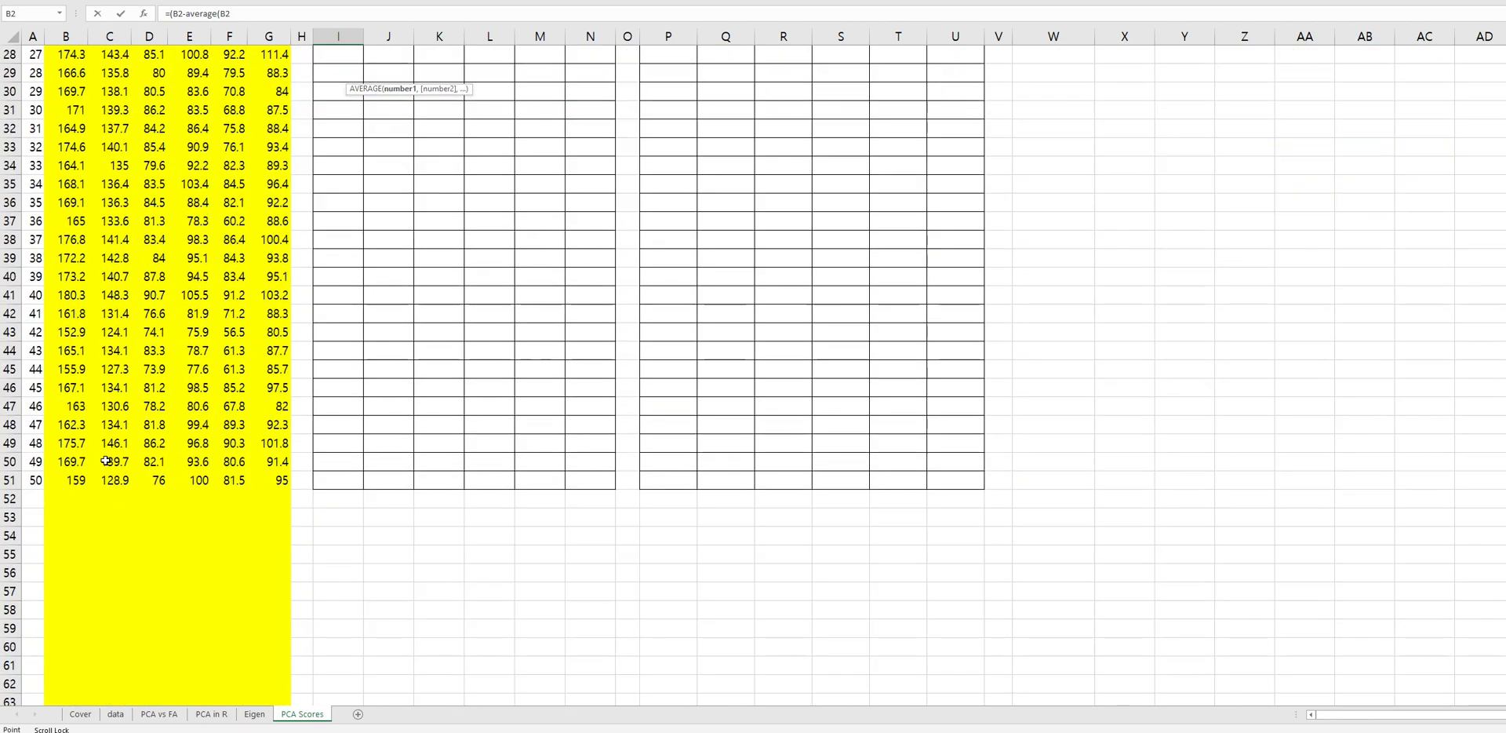
drag(81, 476, 81, 480)
scroll(298, 355, up, 9)
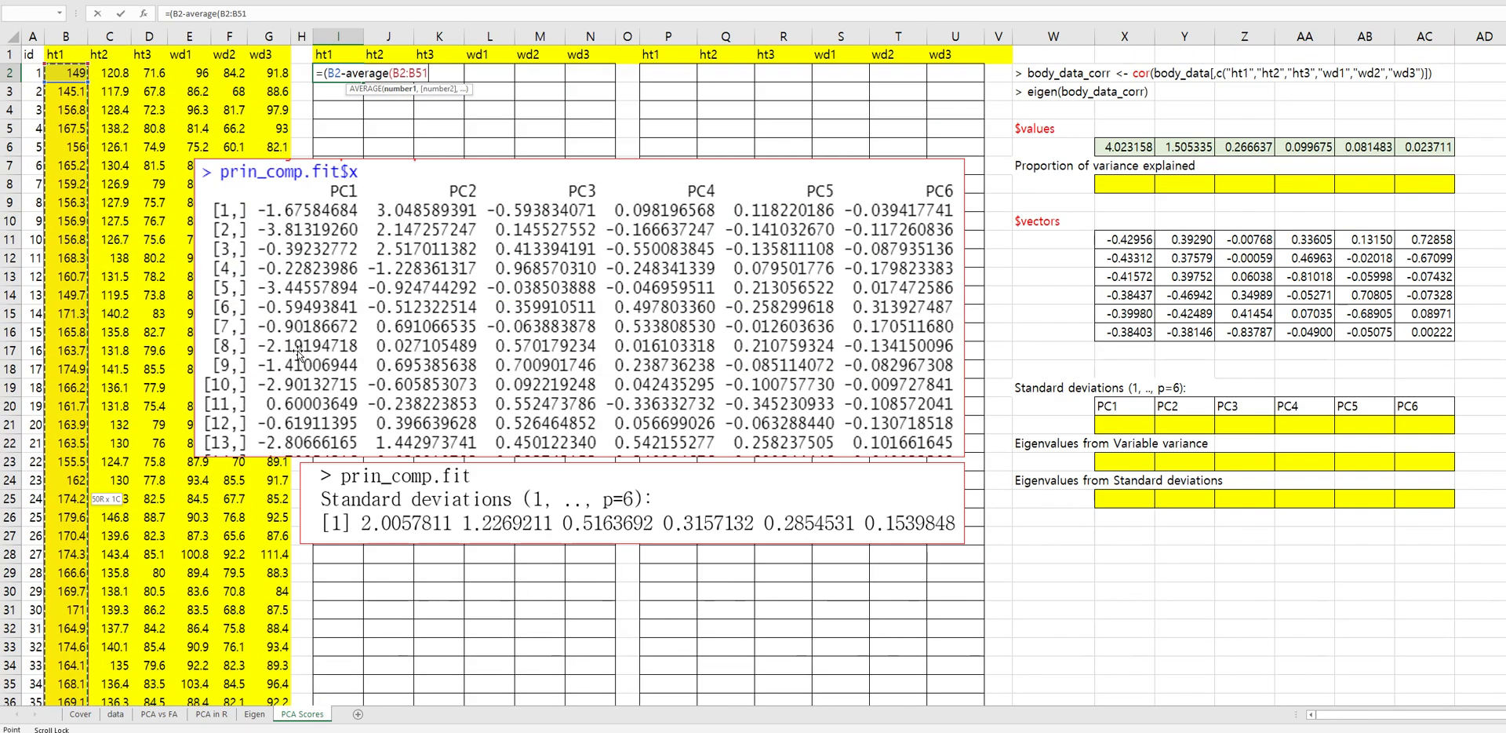
key(F4)
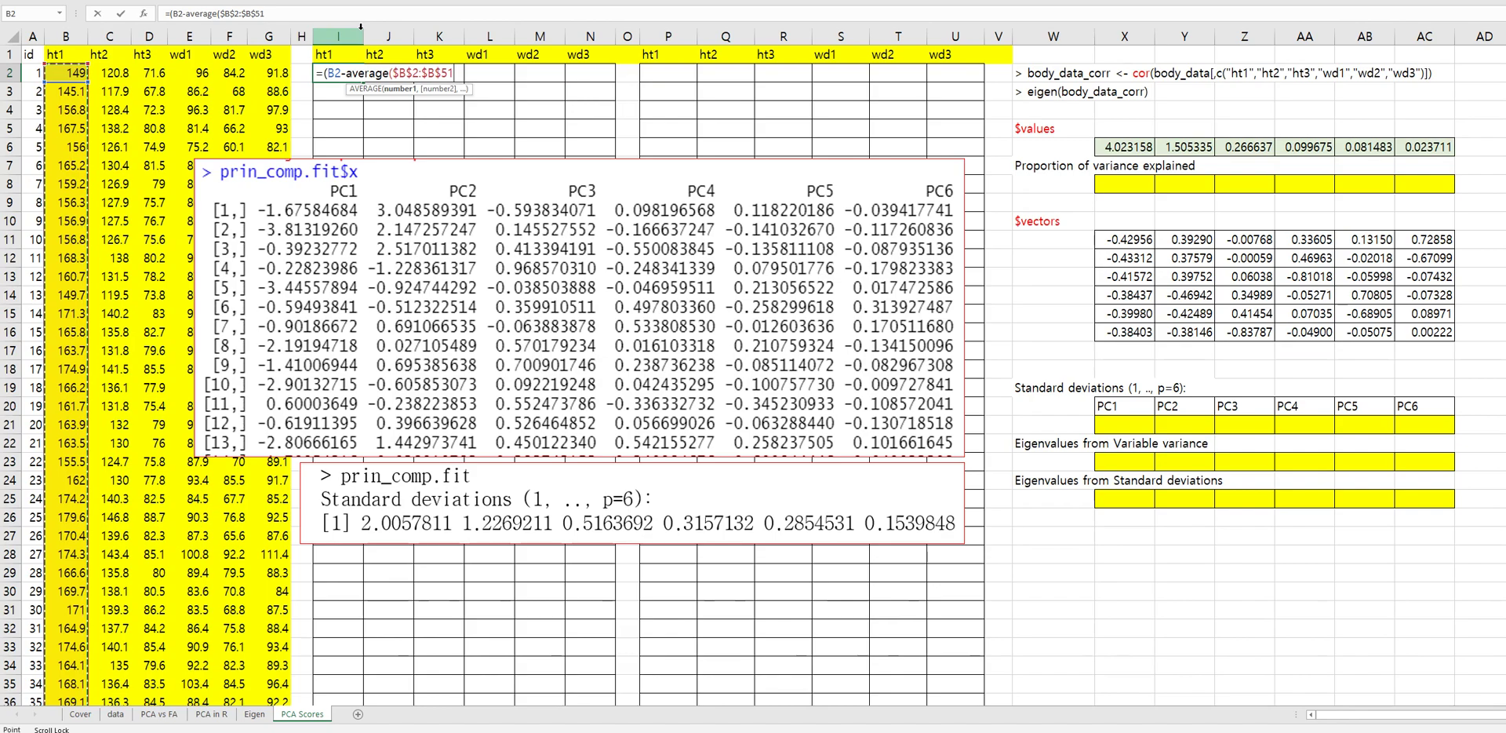
key(F4)
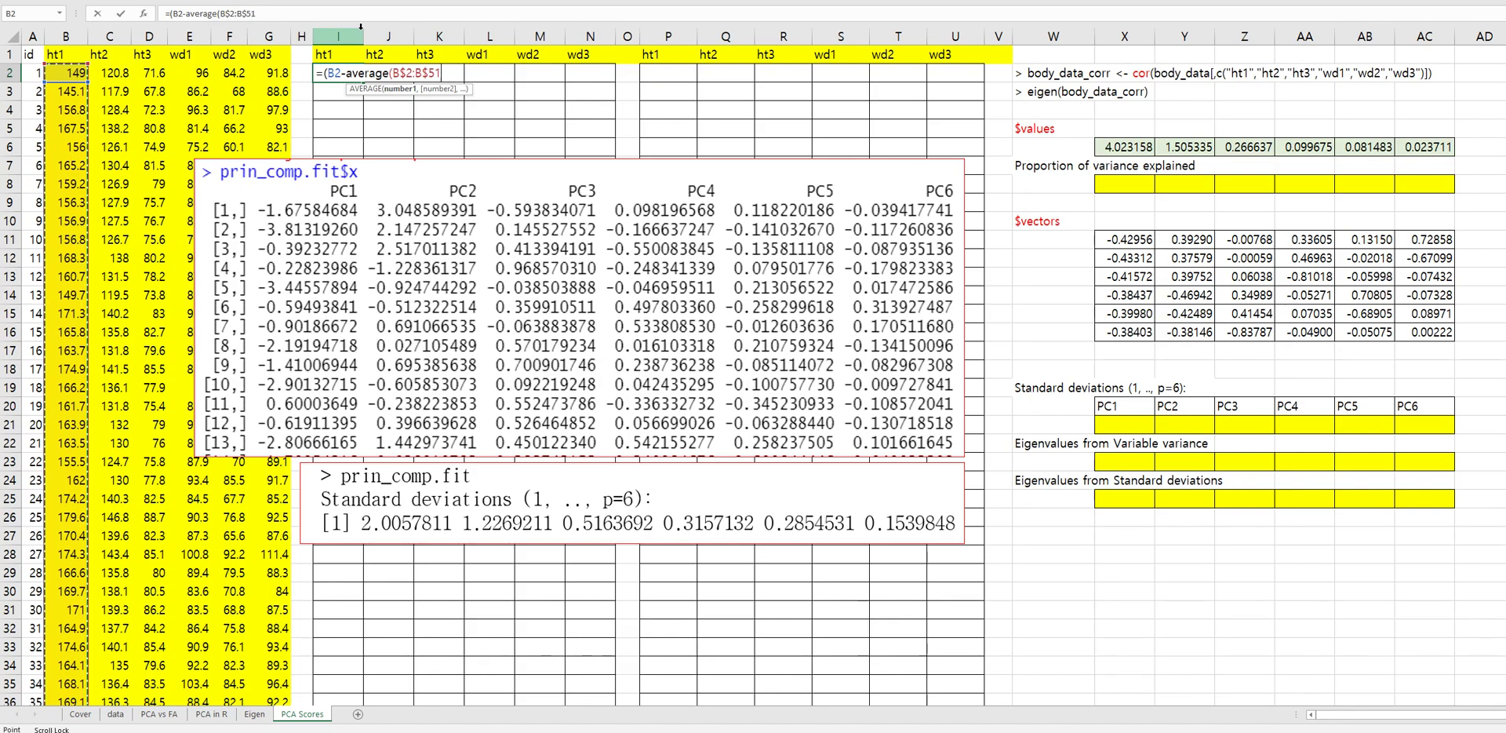
text())
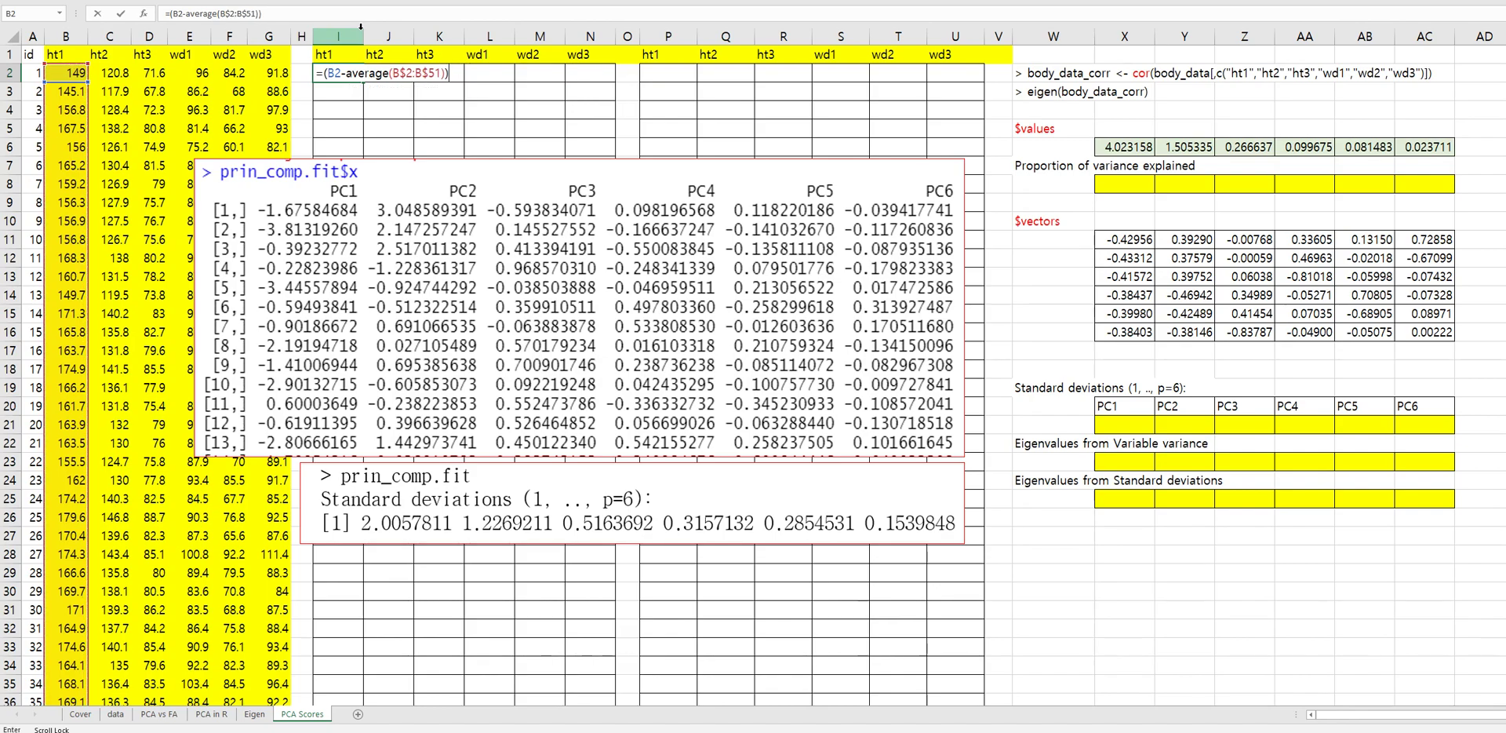
Step: Complete the I2 formula by dividing by STDEV.S(B$2:B$51), with the rows fixed and the columns relative
text(/stdev)
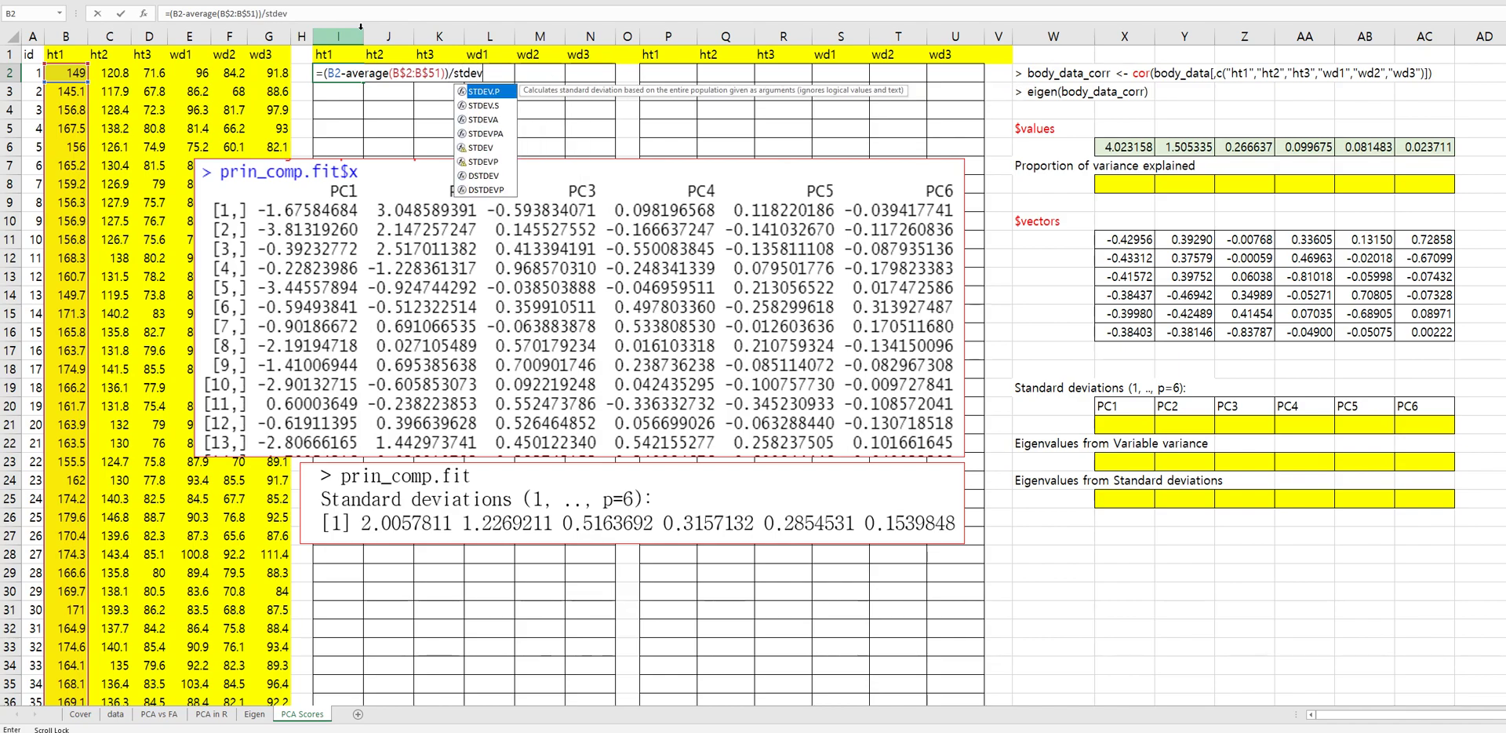
text(.s()
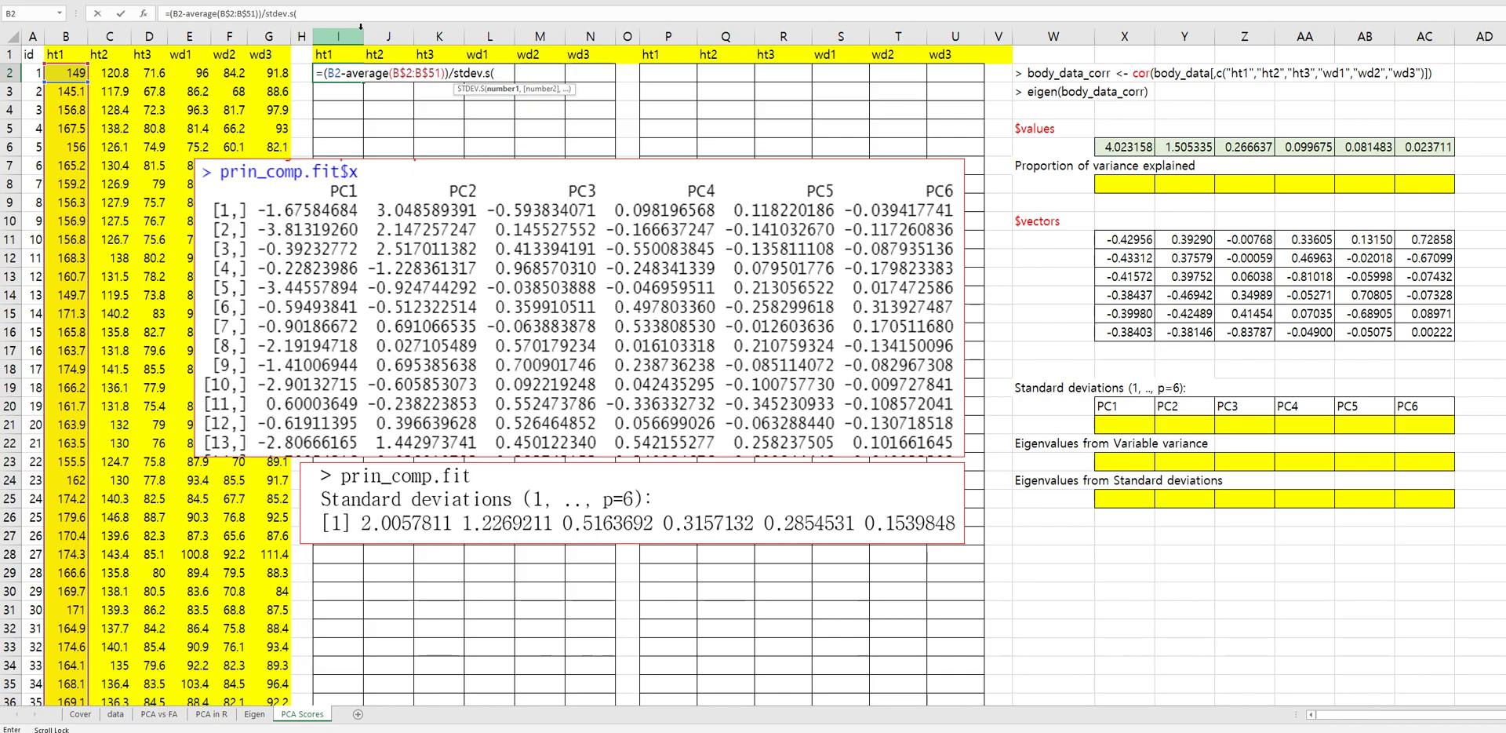
drag(73, 72, 78, 537)
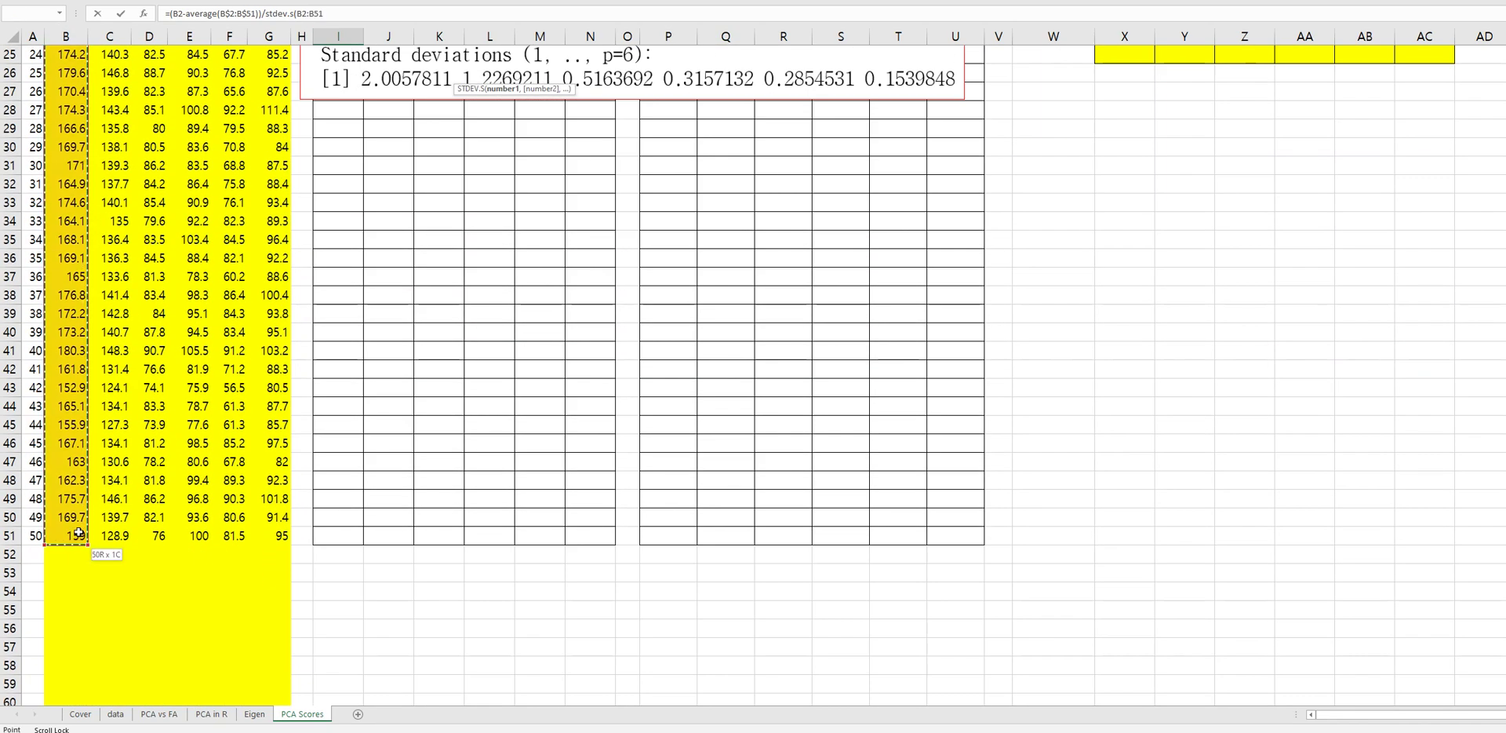
key(F4)
key(F4)
key(F4)
key(F4)
key(F4)
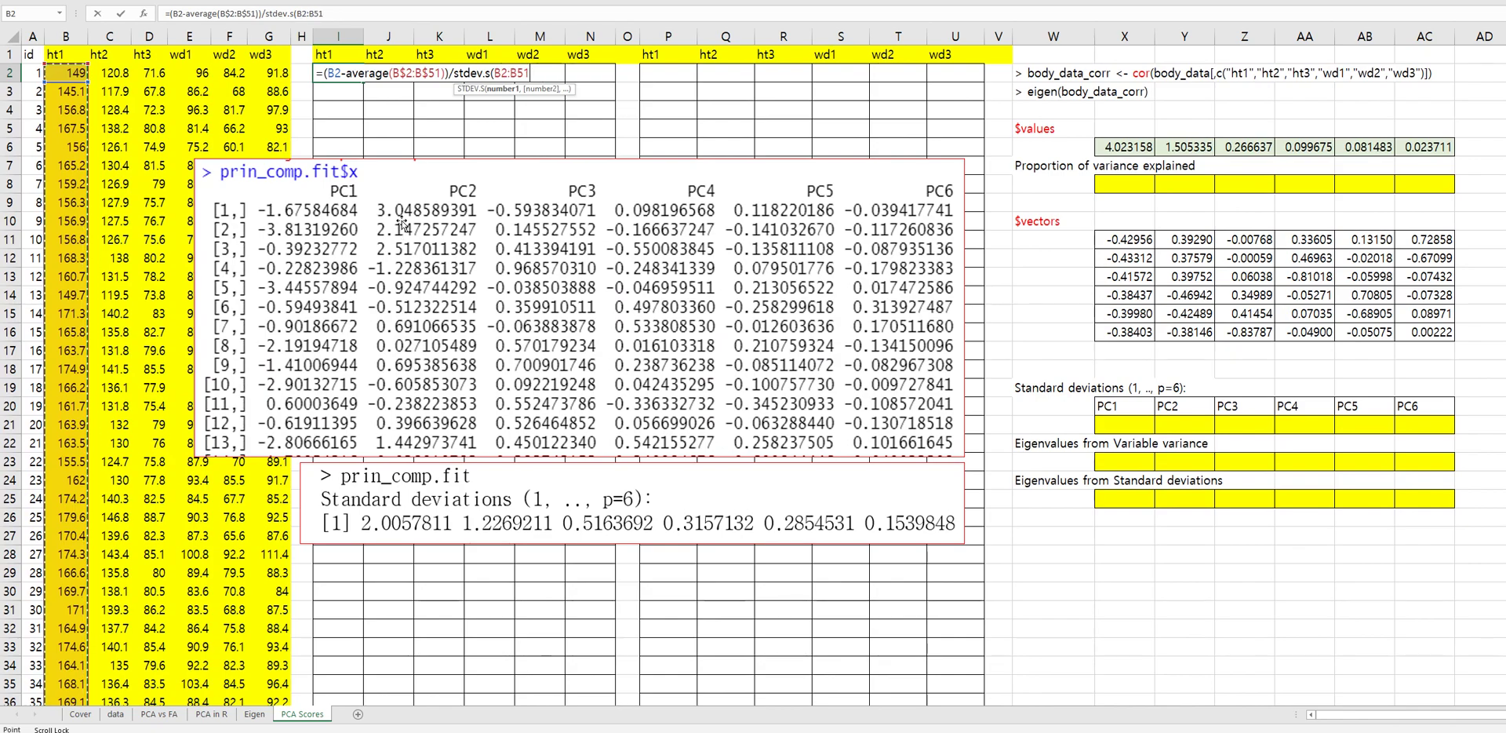
key(F4)
text())
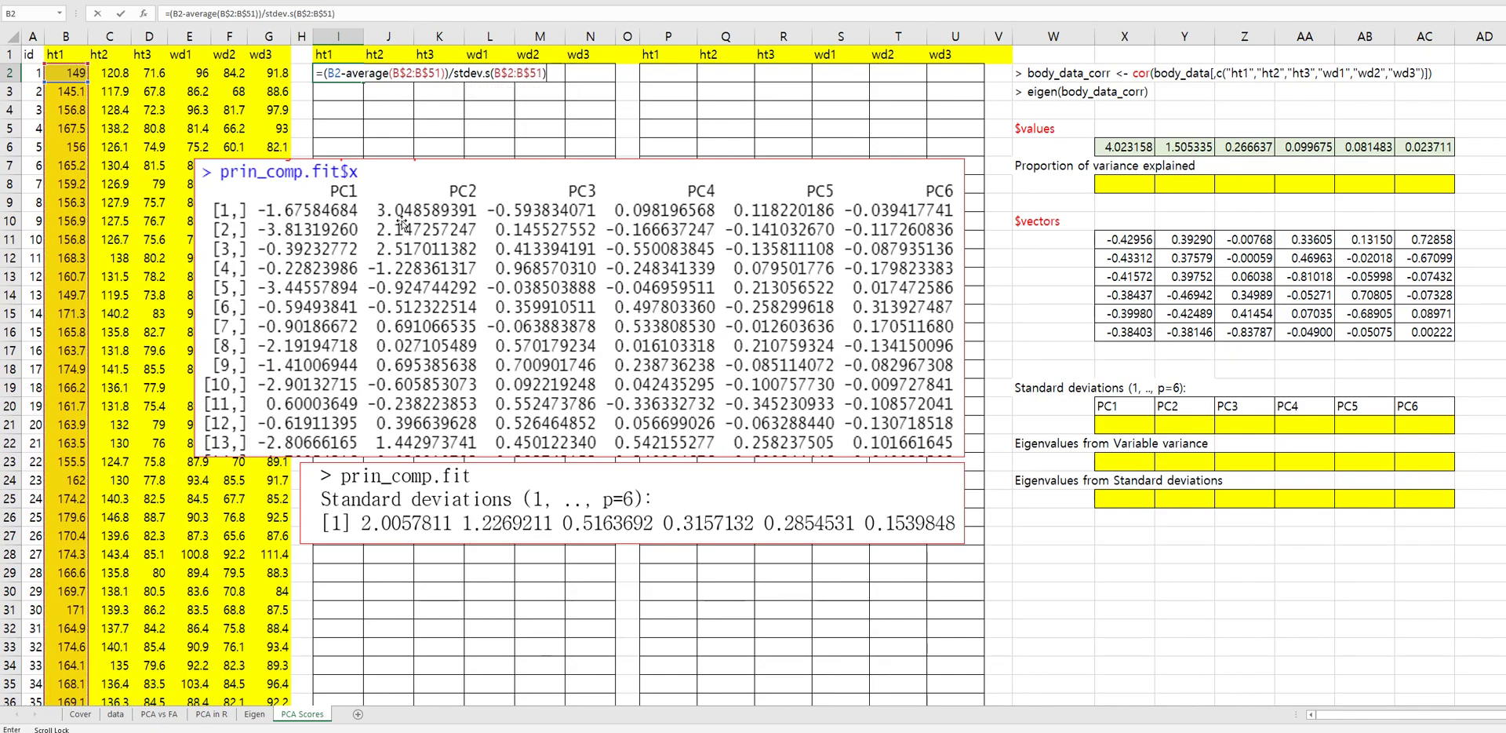
key(Return)
Step: Copy the standardizing formula from I2 to the whole range I2:N51 and check the copied formula in M3
click(345, 72)
key(ctrl+c)
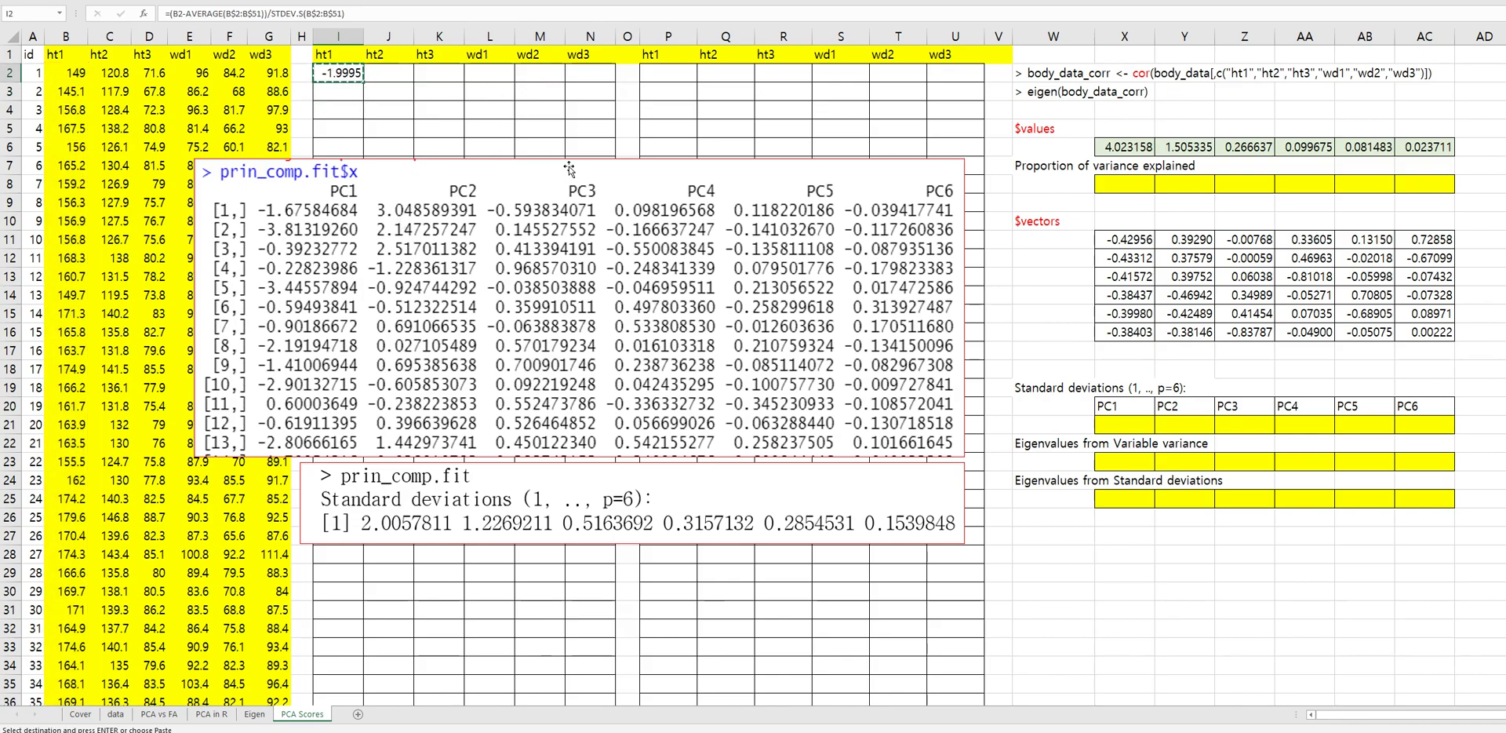
scroll(577, 191, down, 8)
scroll(581, 363, down, 3)
shift+click(581, 364)
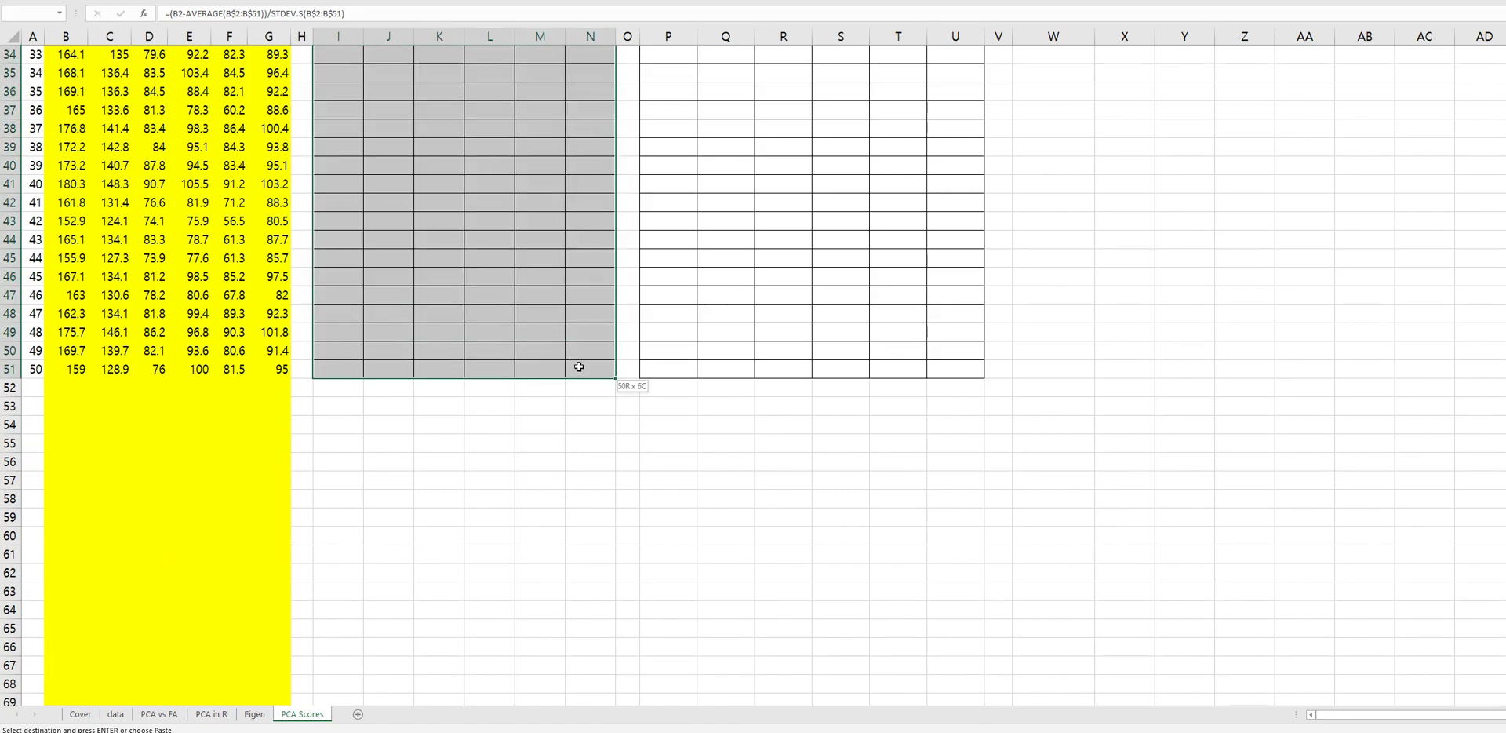
key(ctrl+v)
scroll(581, 363, up, 6)
scroll(579, 369, up, 5)
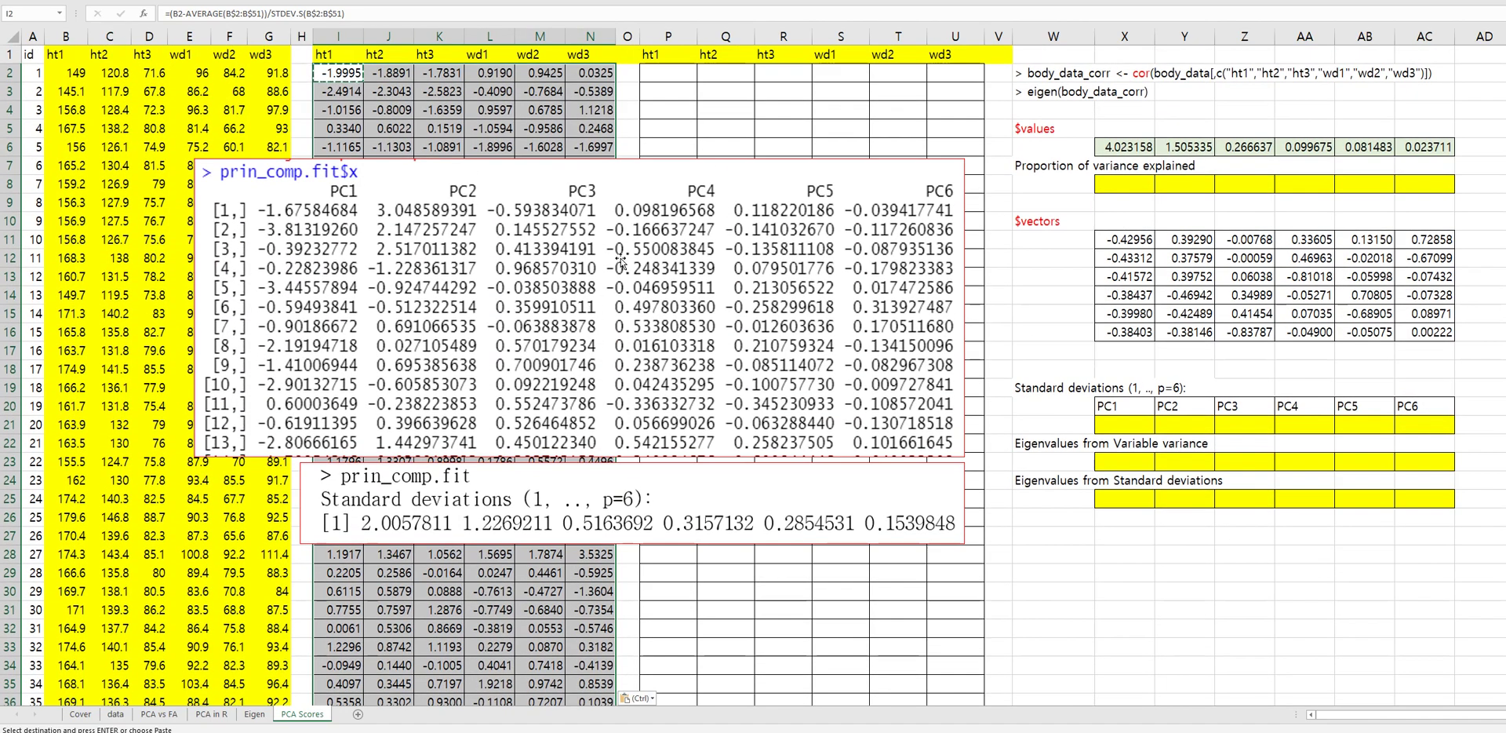
click(540, 91)
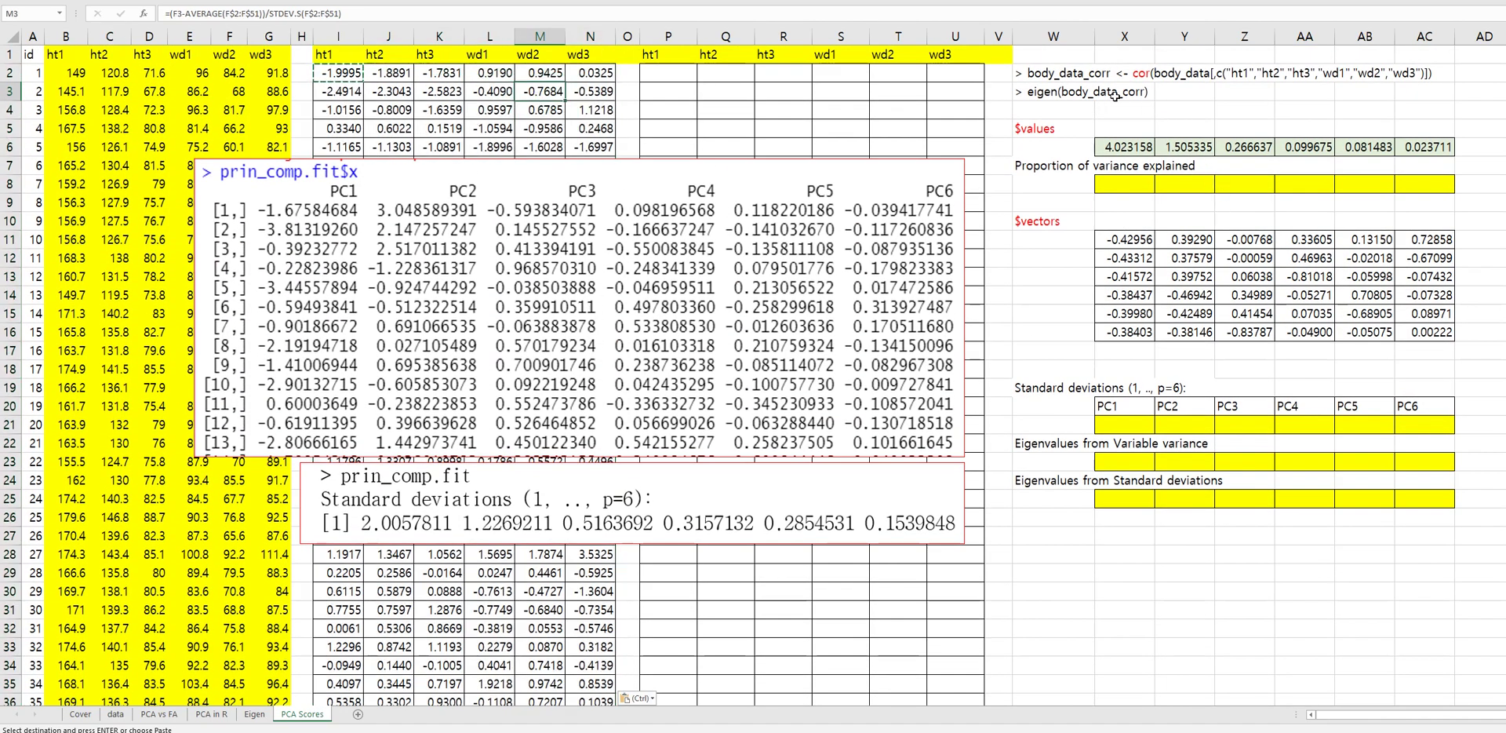
Step: Examine the eigenvalues in X6:AC6 and the eigenvectors in X11:AC16
click(1124, 149)
click(1074, 219)
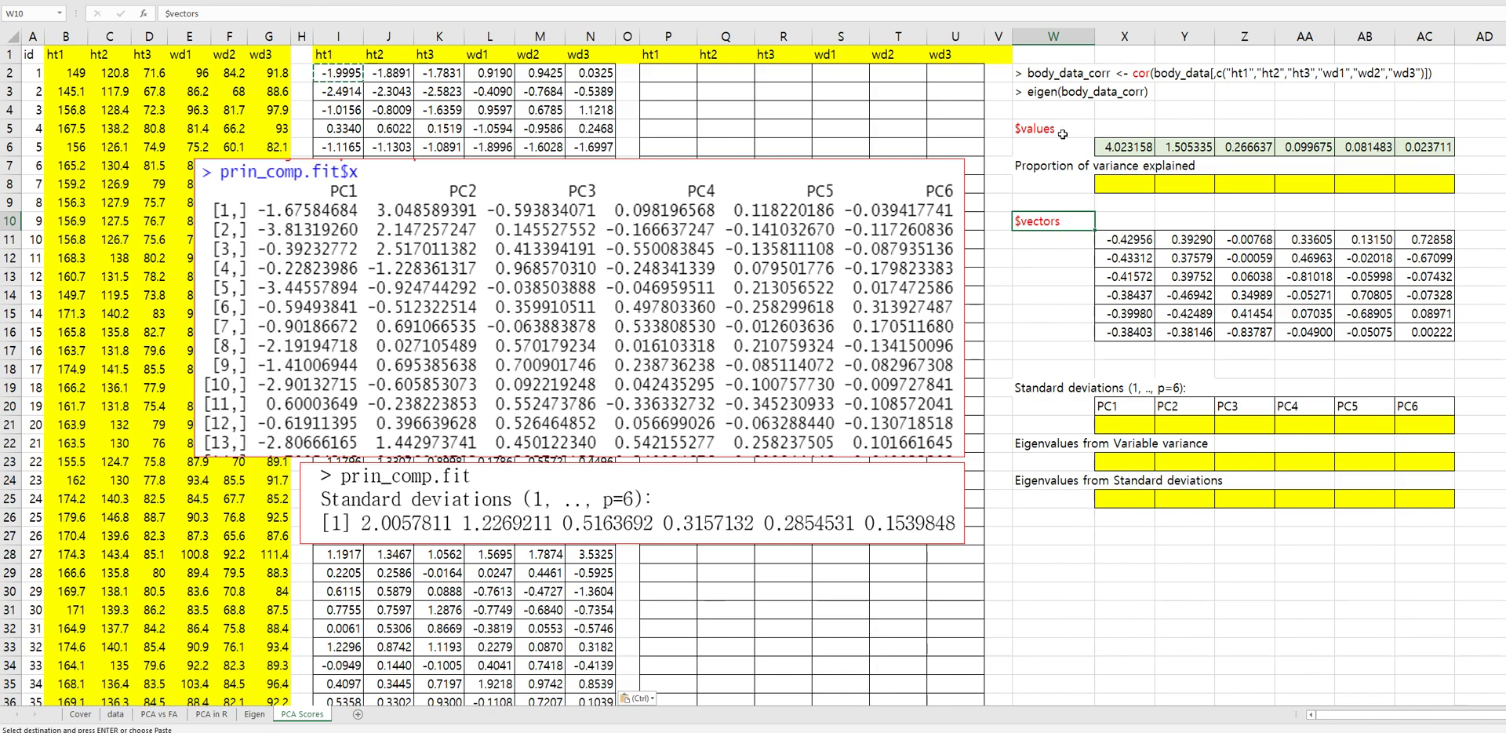
click(1056, 291)
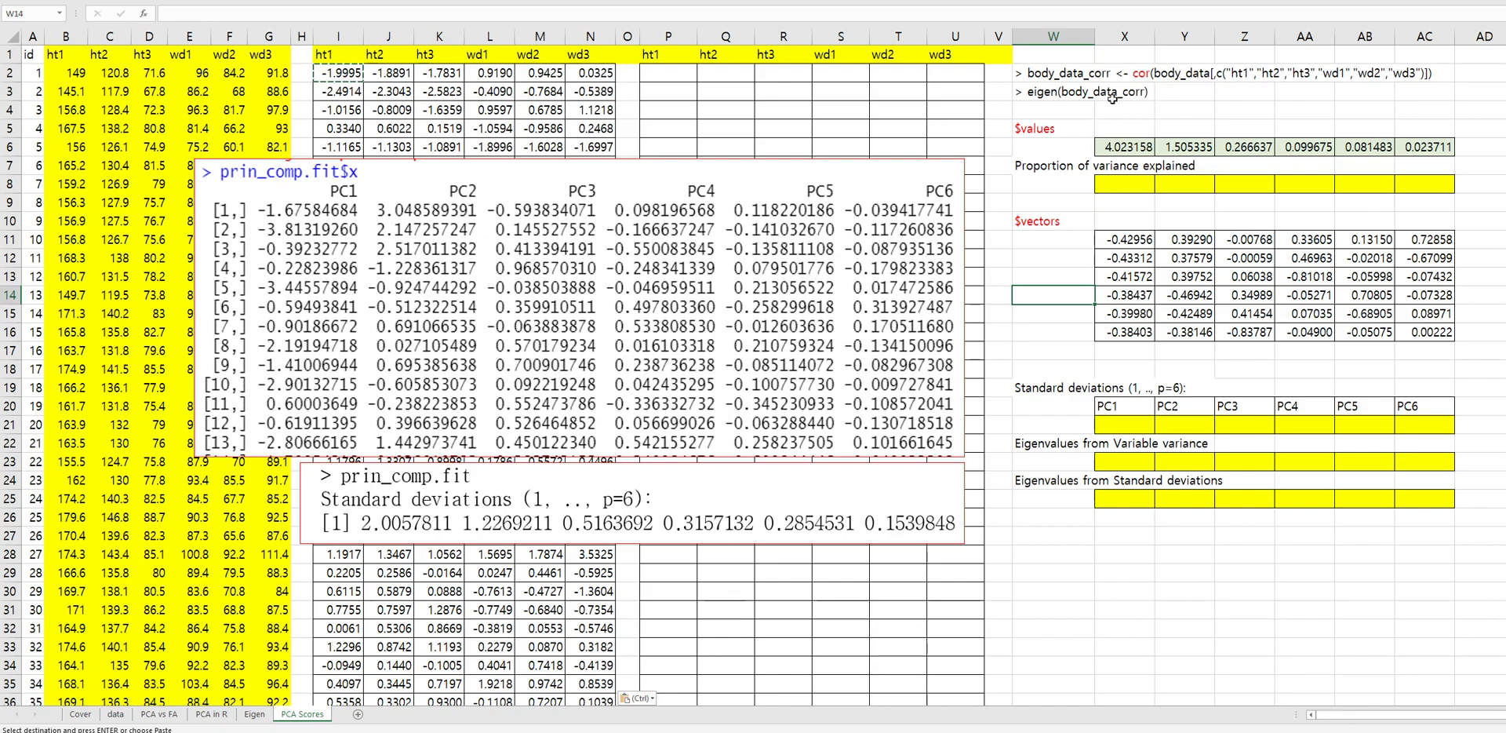
drag(1118, 147, 1428, 149)
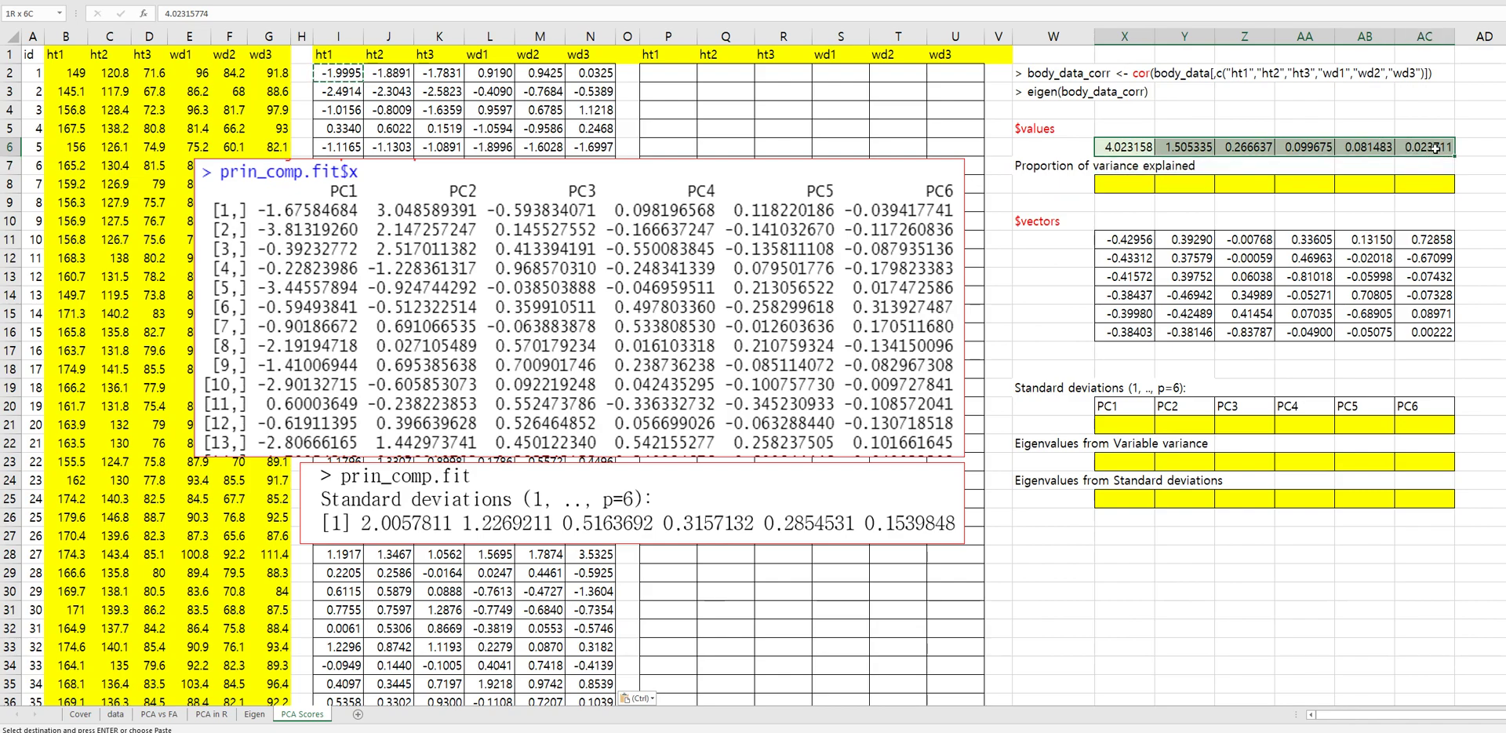
drag(1130, 236, 1451, 334)
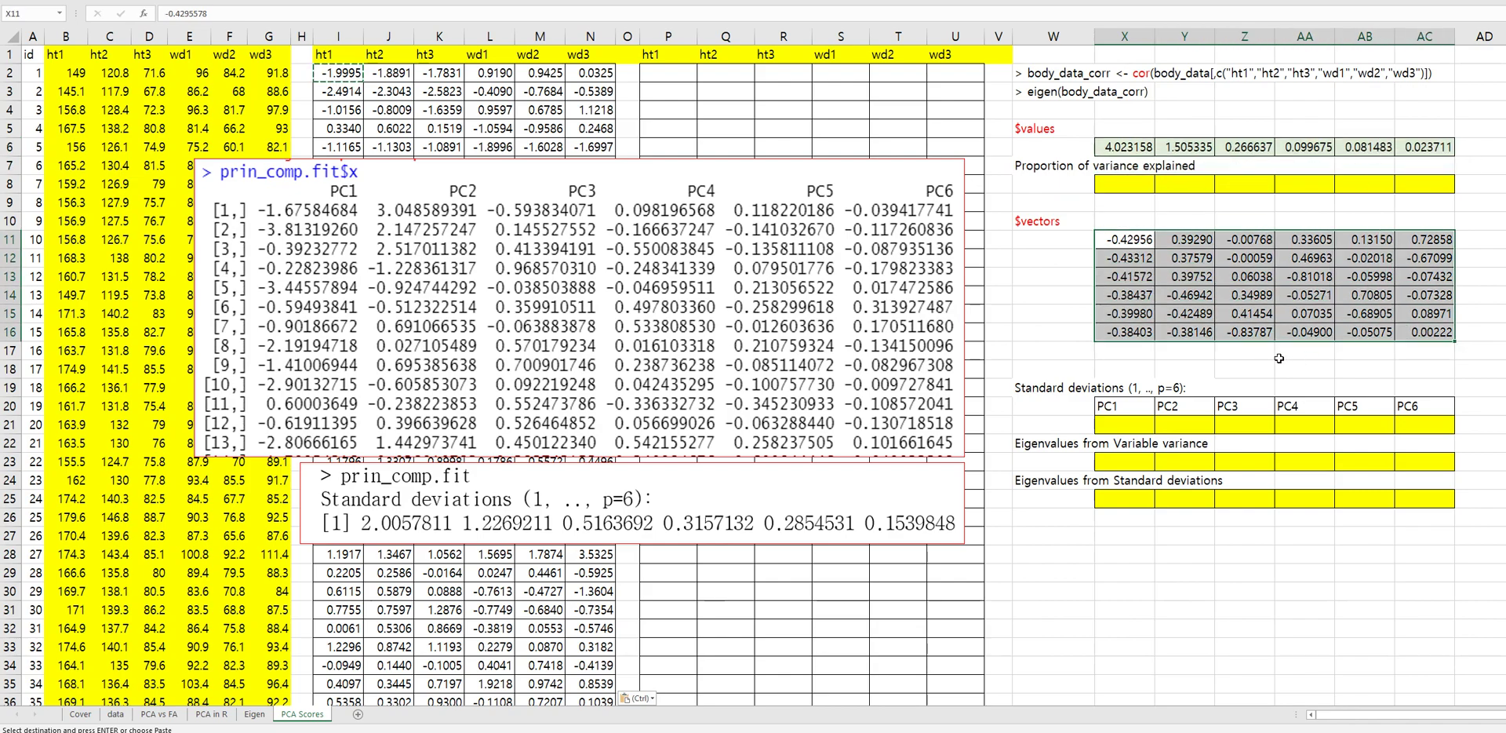
click(1304, 351)
click(668, 74)
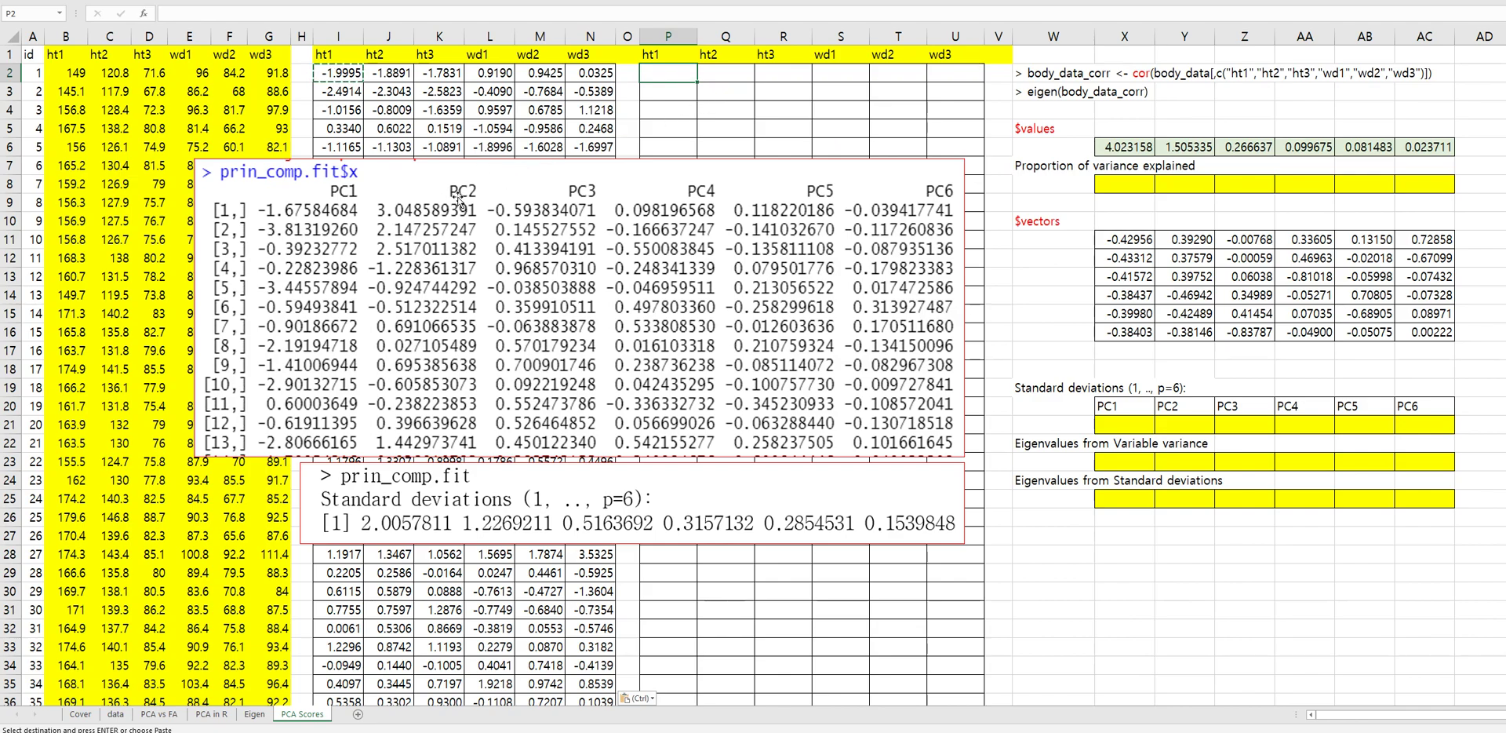
text(=)
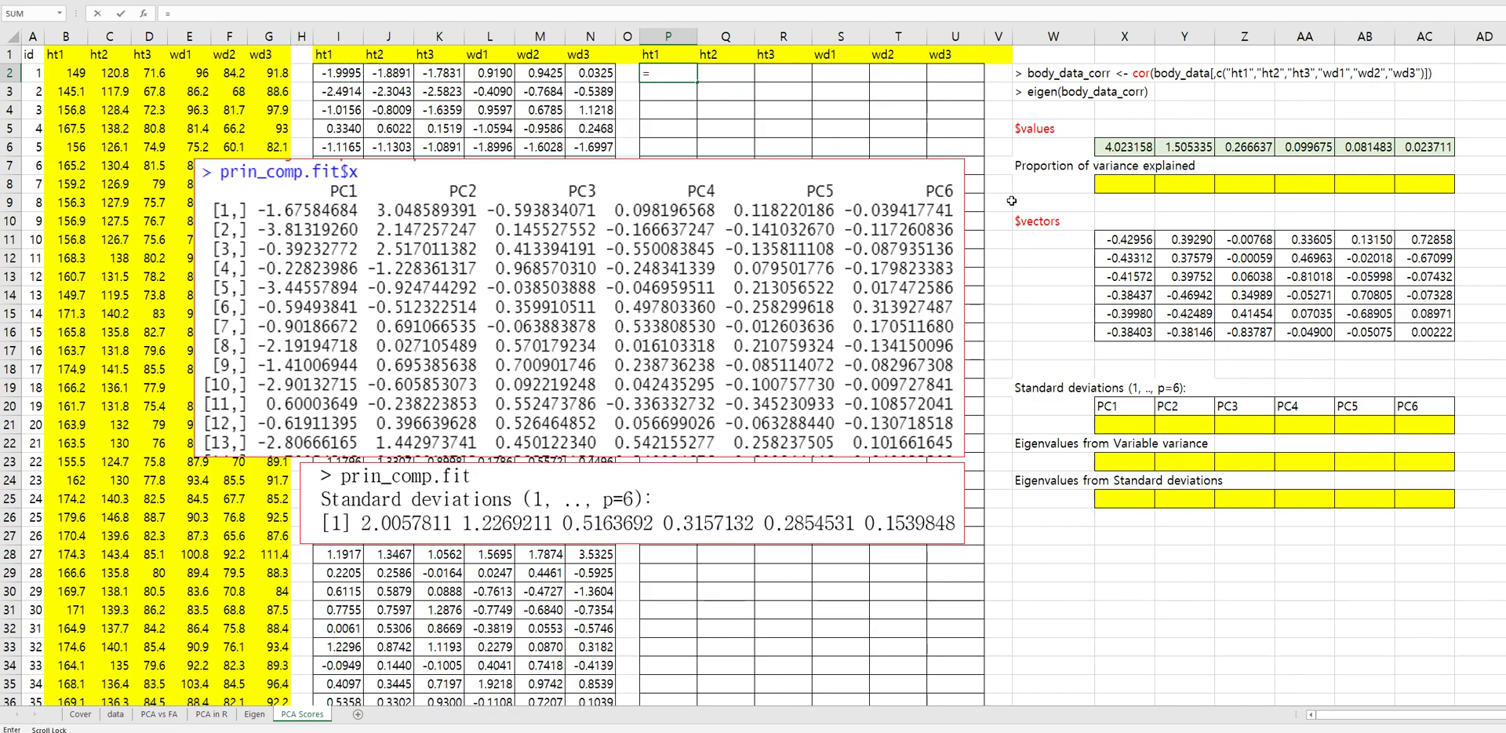
text(mmult)
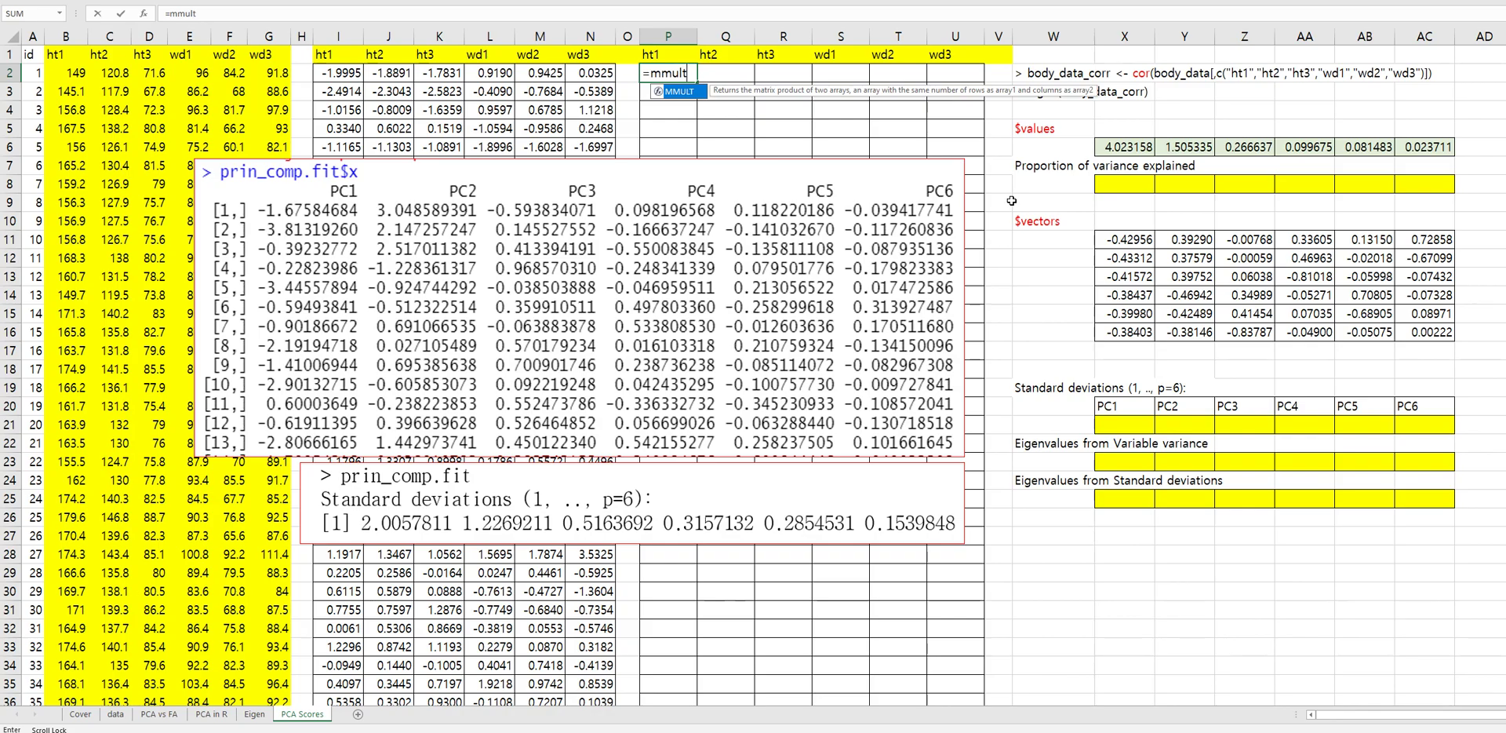
text(()
click(345, 73)
scroll(547, 503, down, 3)
scroll(547, 503, down, 6)
shift+click(594, 581)
scroll(759, 328, up, 2)
scroll(760, 328, up, 7)
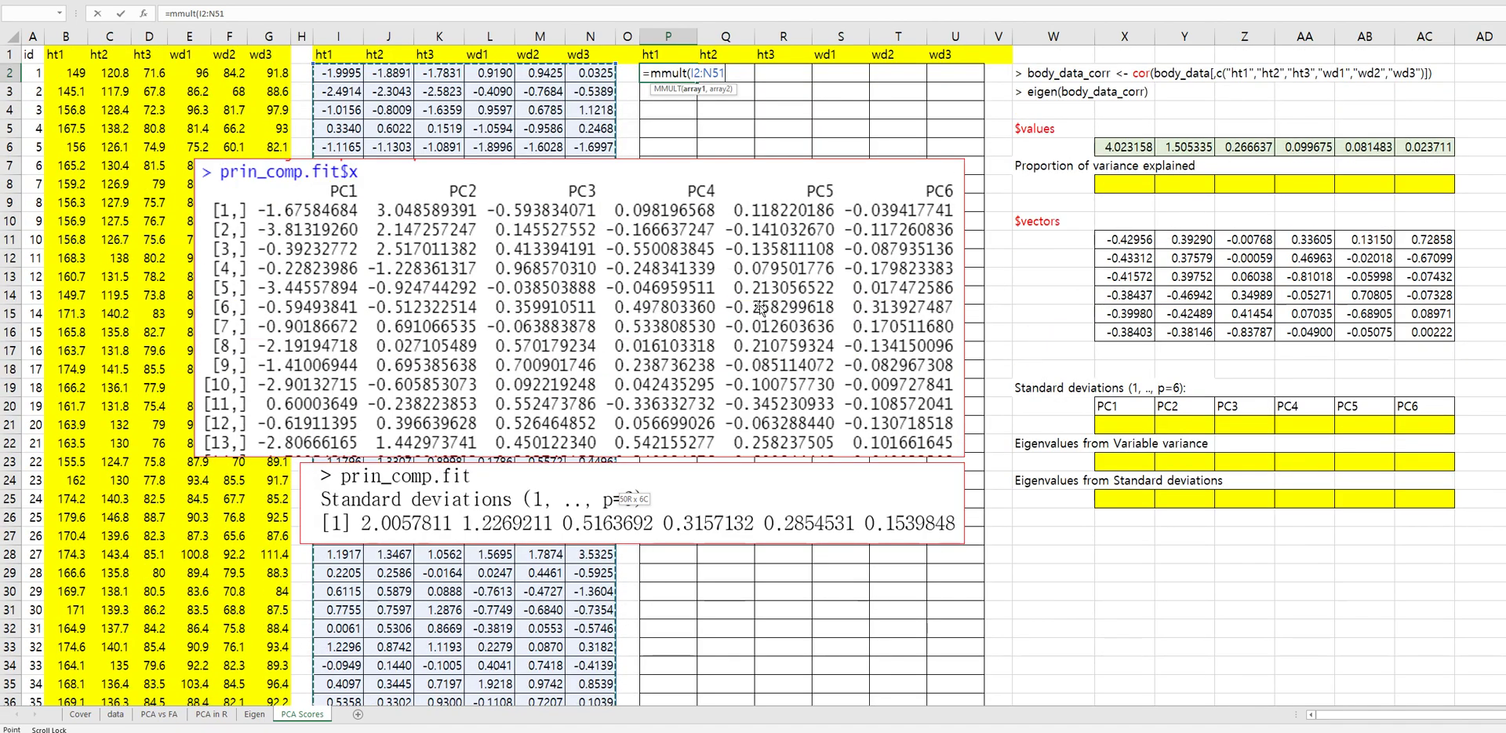
text(,)
drag(1137, 236, 1412, 326)
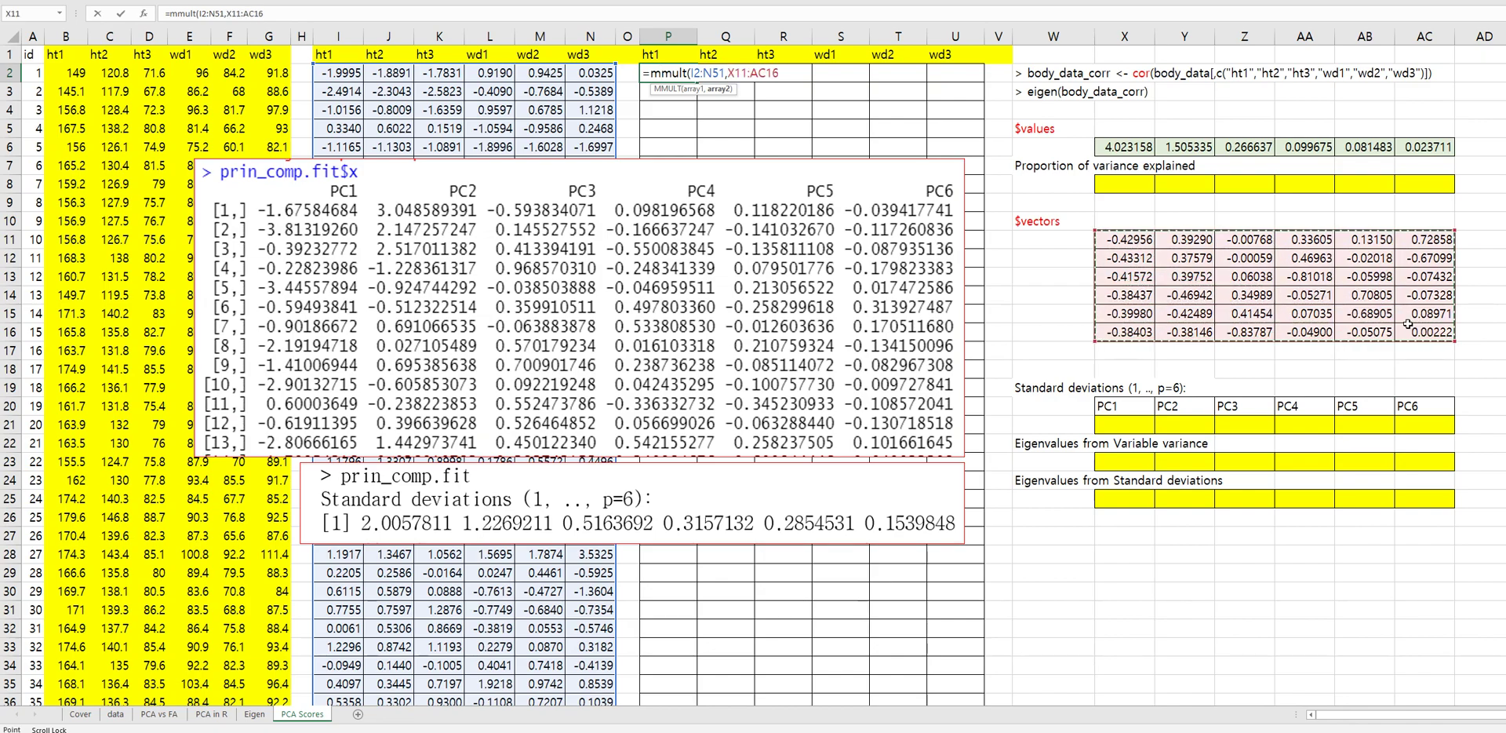
text())
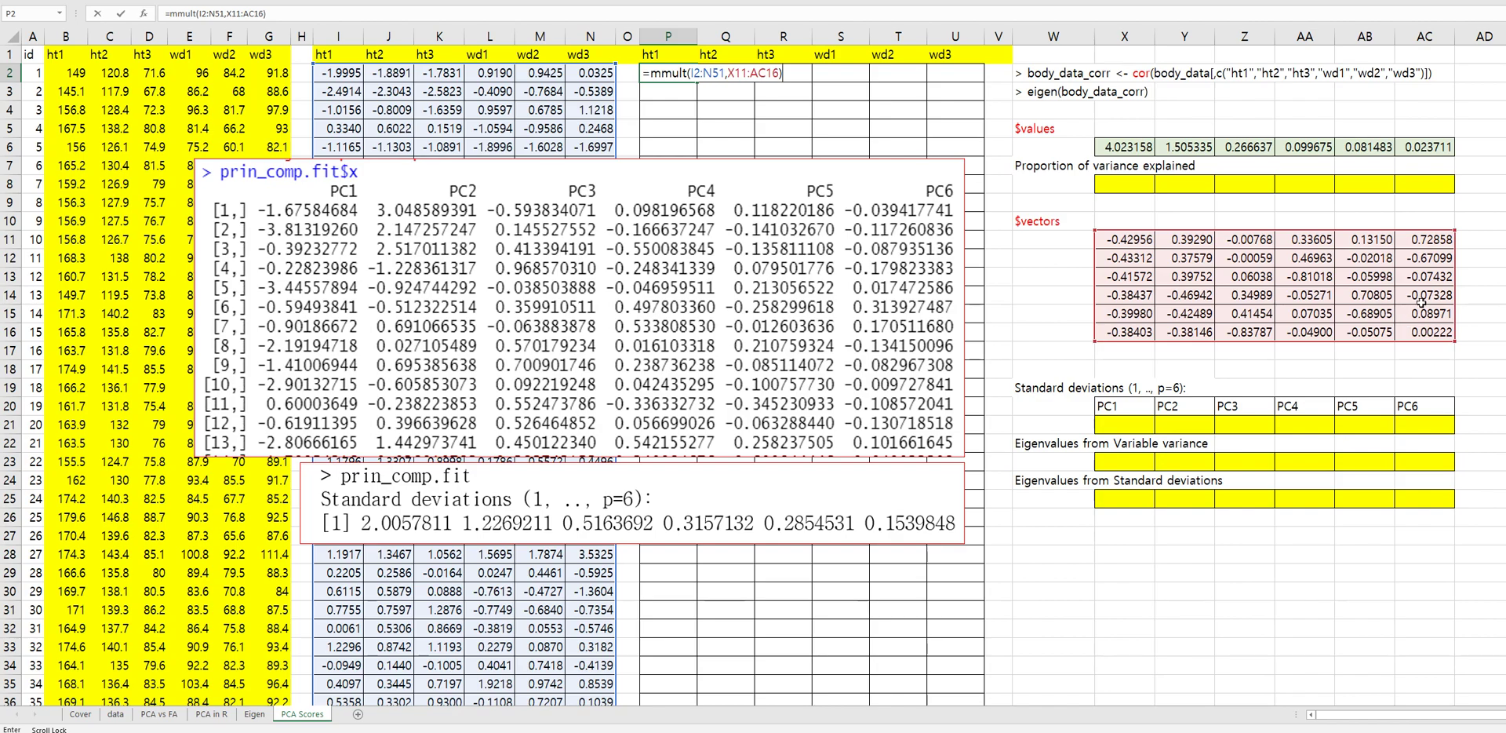
key(Escape)
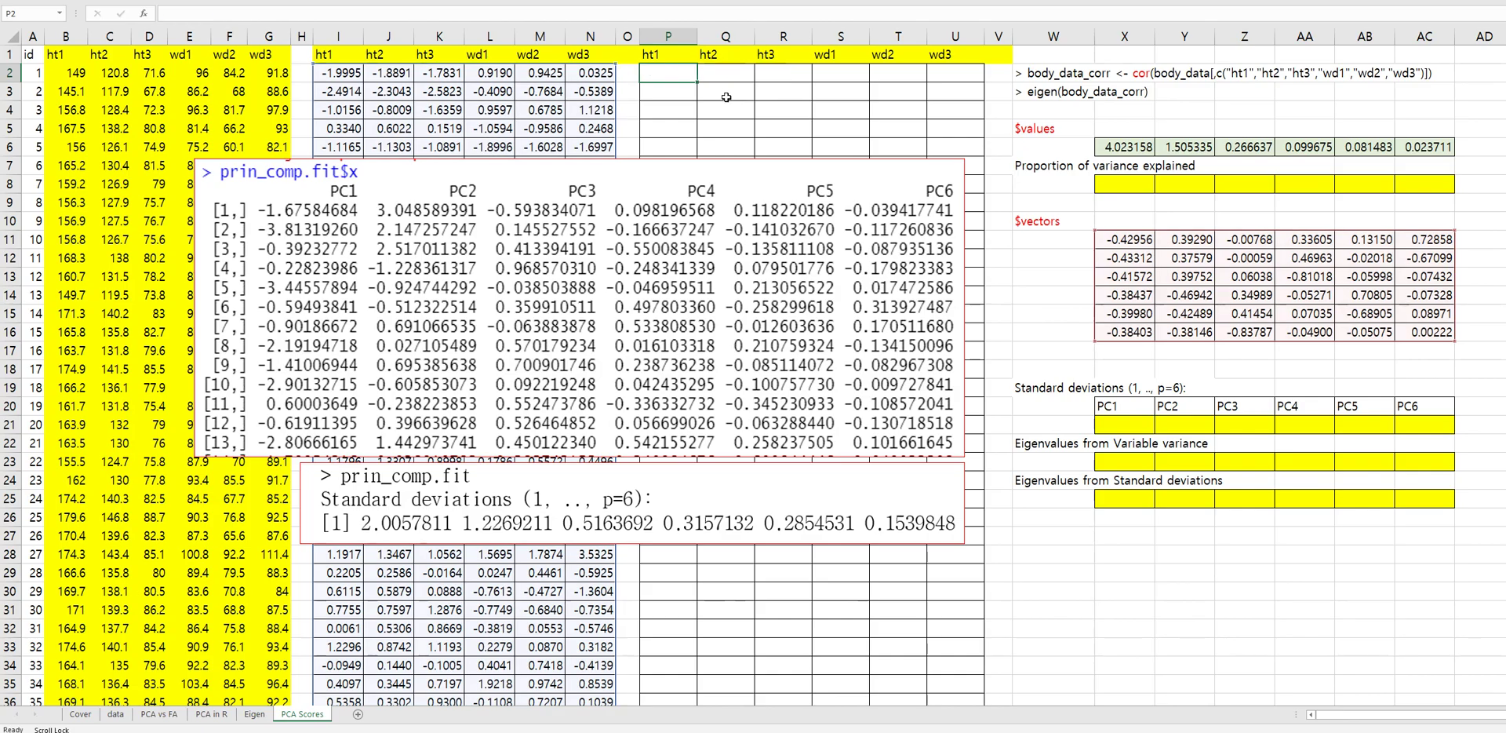
Step: Start an MMULT formula over the whole score range P2:U51, taking the standardized data I2:N51 as the first array
scroll(961, 563, down, 5)
scroll(960, 564, down, 3)
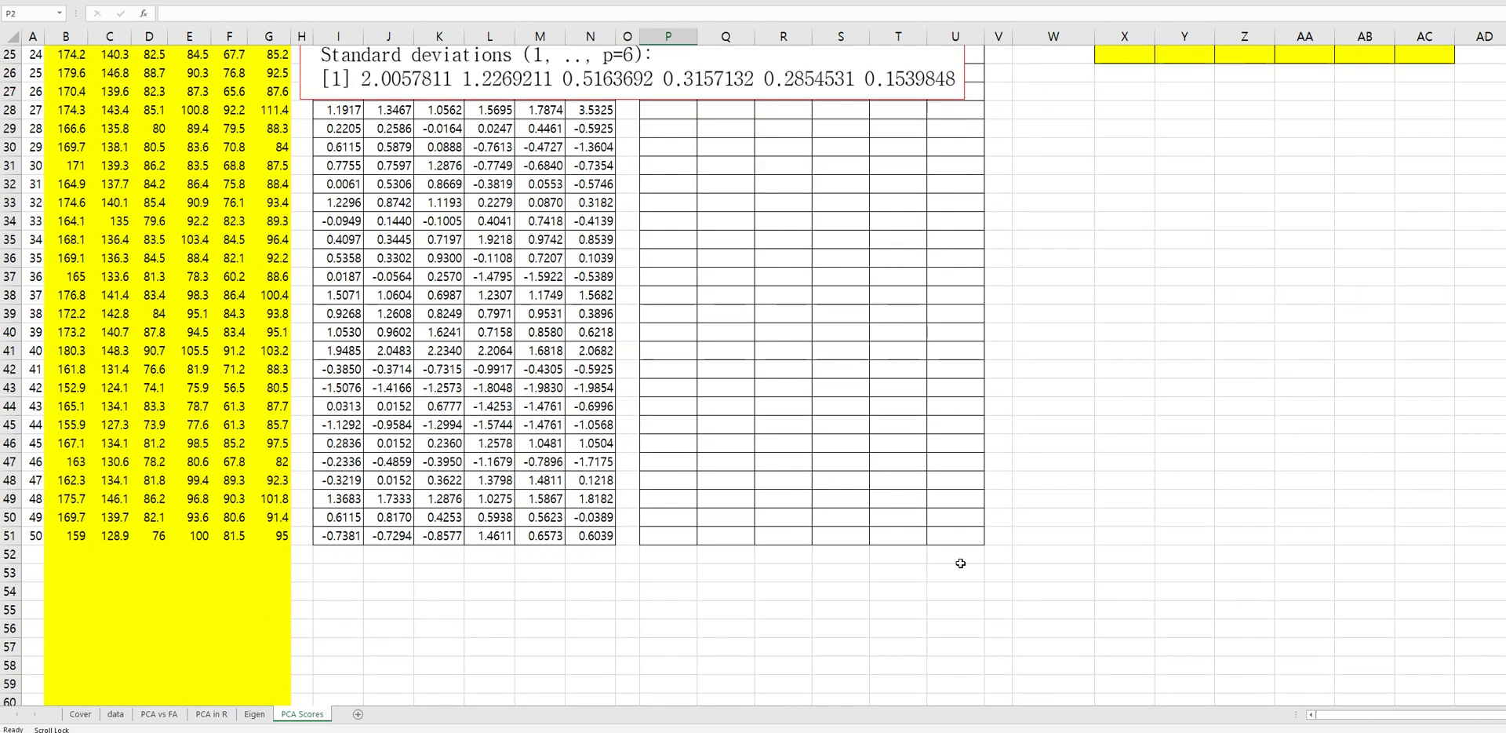
shift+click(957, 534)
scroll(957, 510, up, 8)
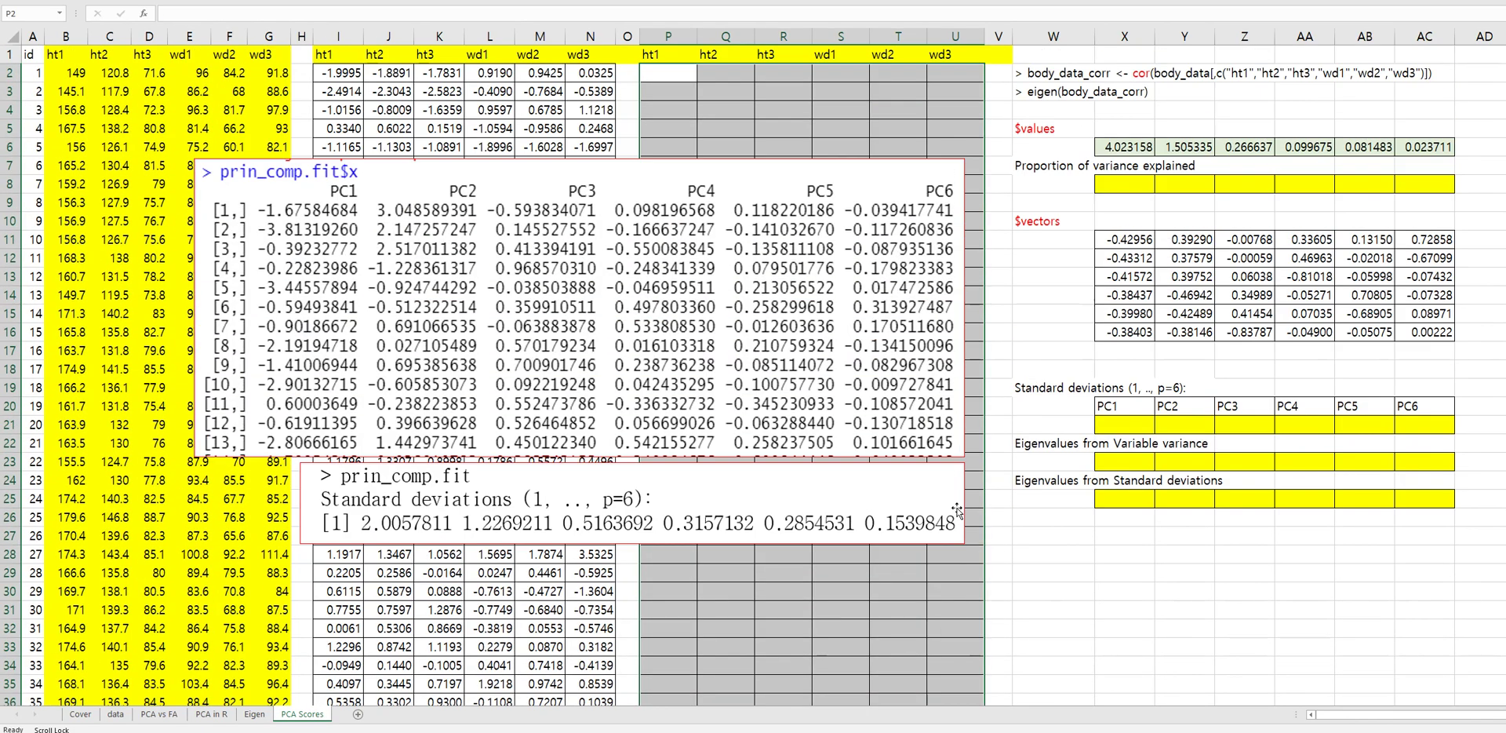
text(=mmult()
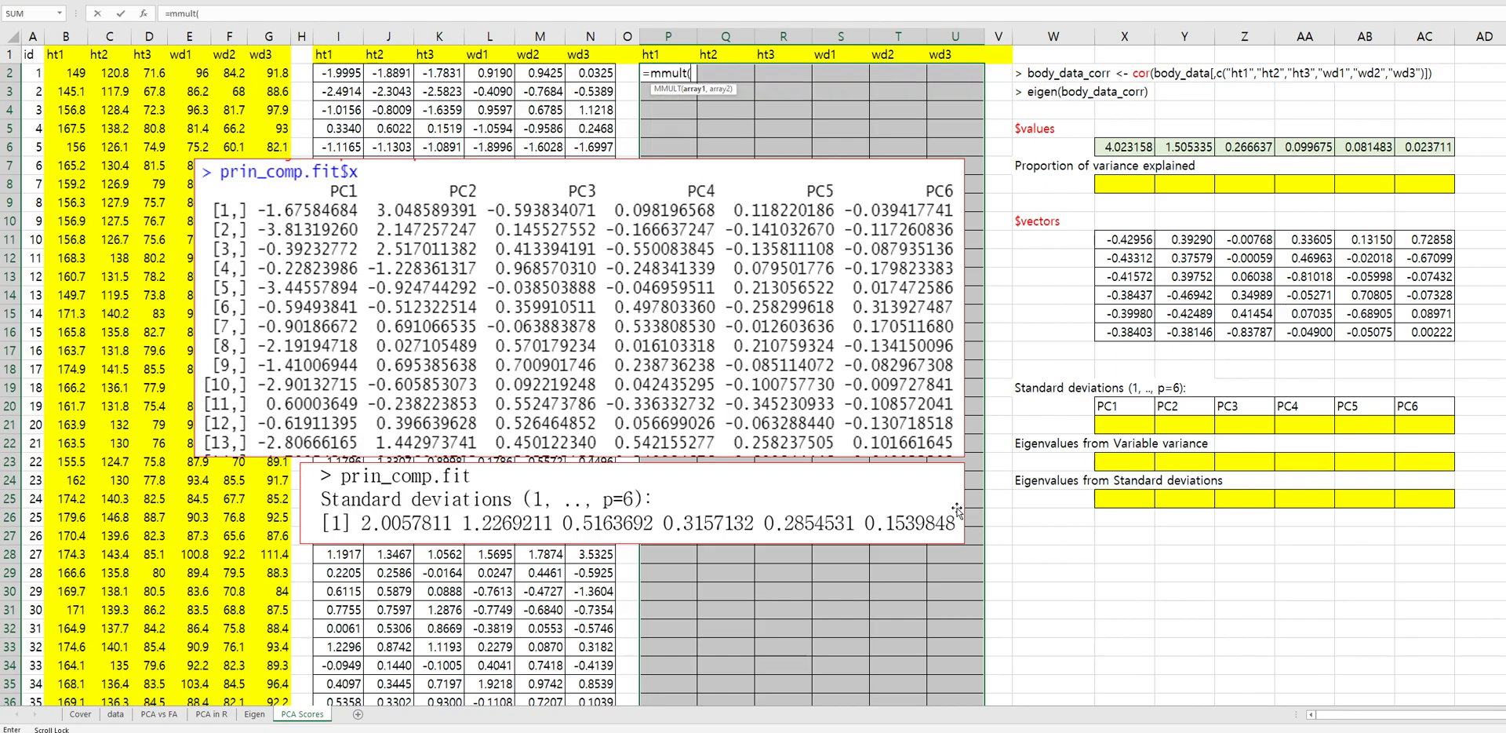
click(358, 80)
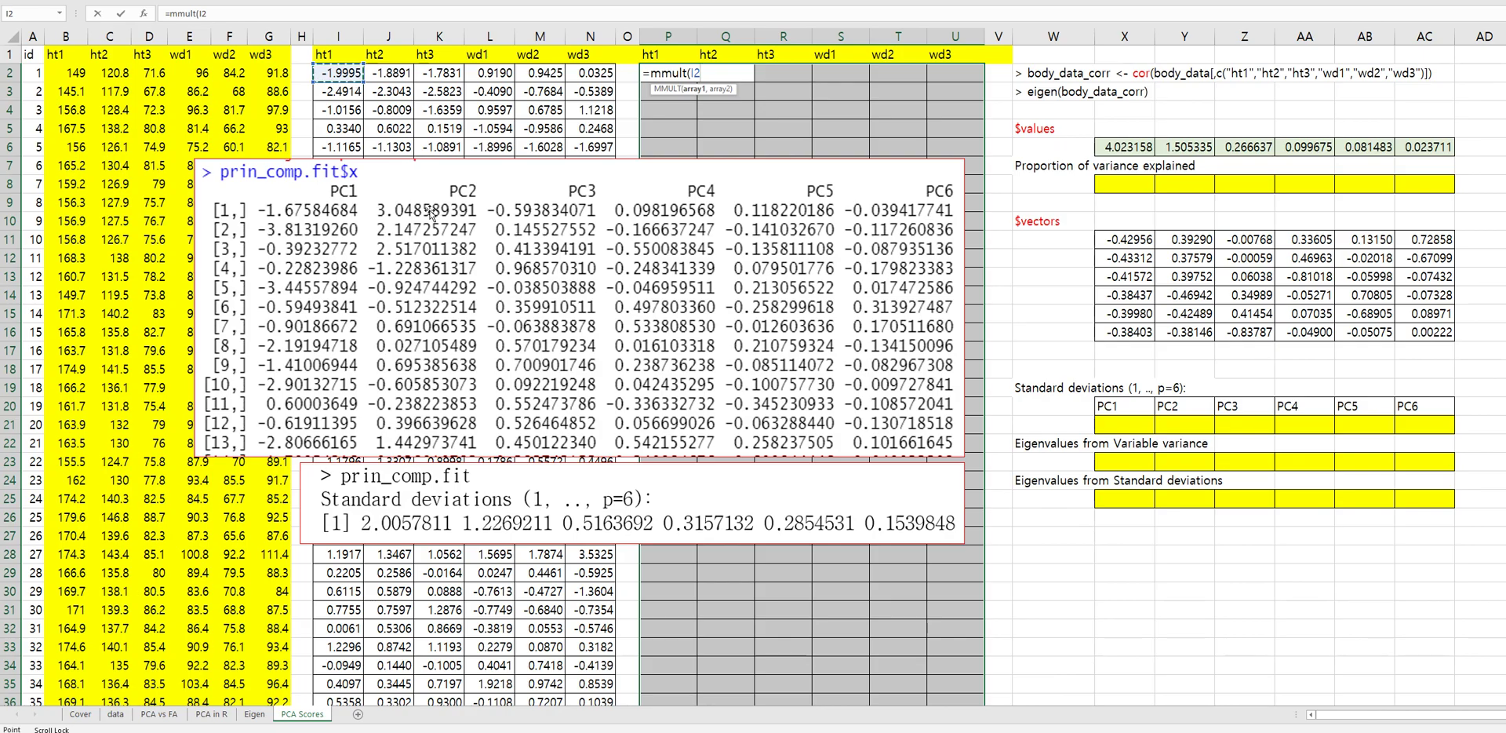
scroll(562, 589, down, 3)
scroll(561, 588, down, 3)
shift+click(586, 641)
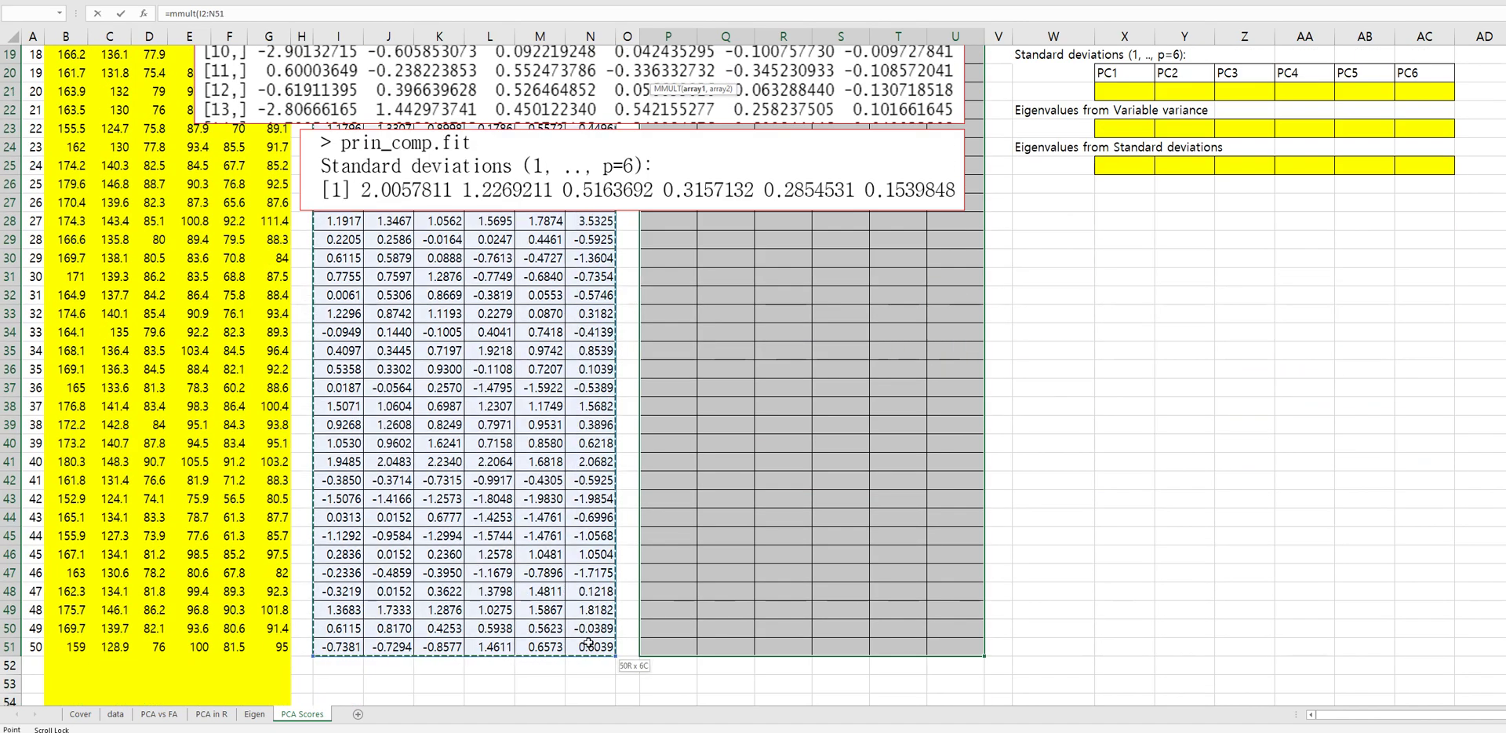
Step: Complete the MMULT array formula with the eigenvectors X11:AC16 as second array, and move the prin_comp.fit$x picture slightly up for comparison
text(,)
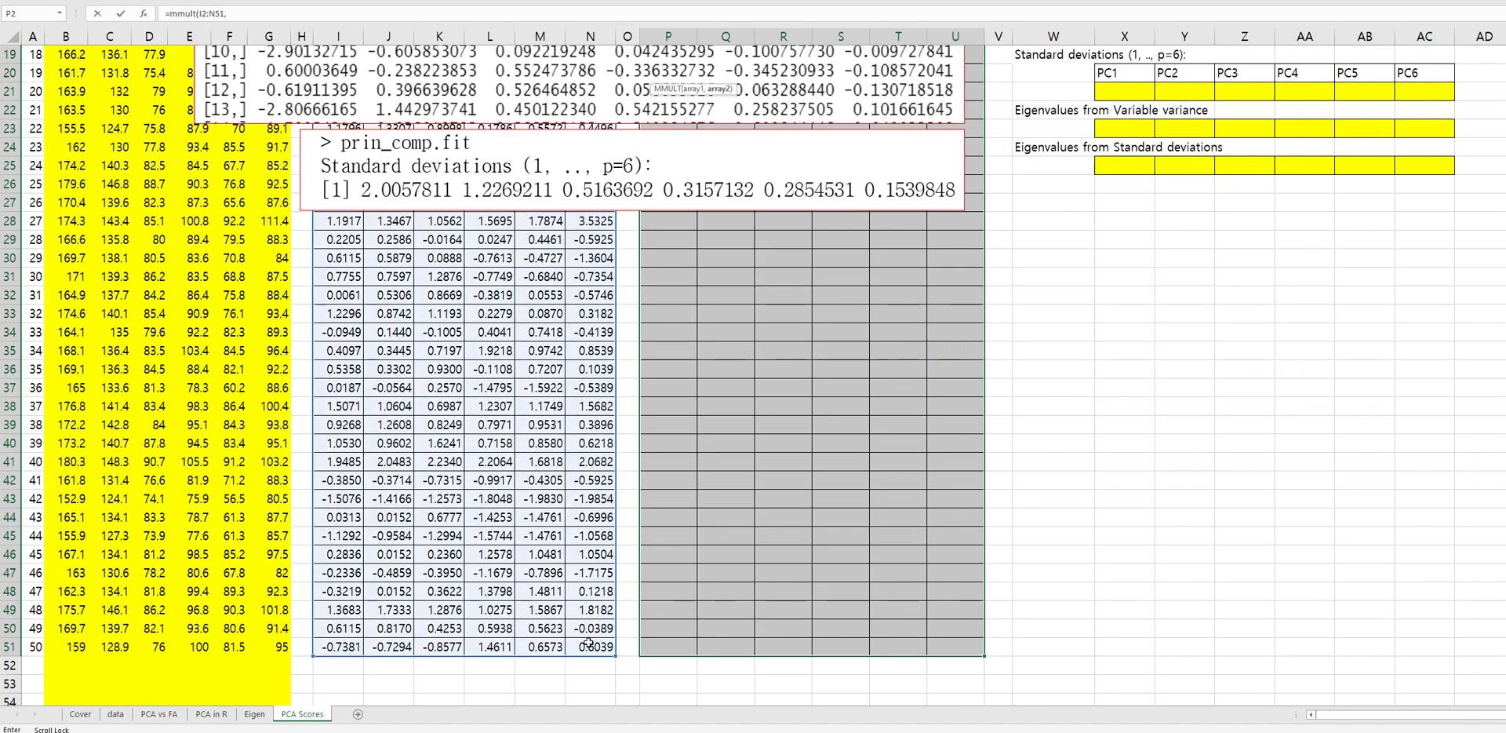
scroll(1458, 495, up, 6)
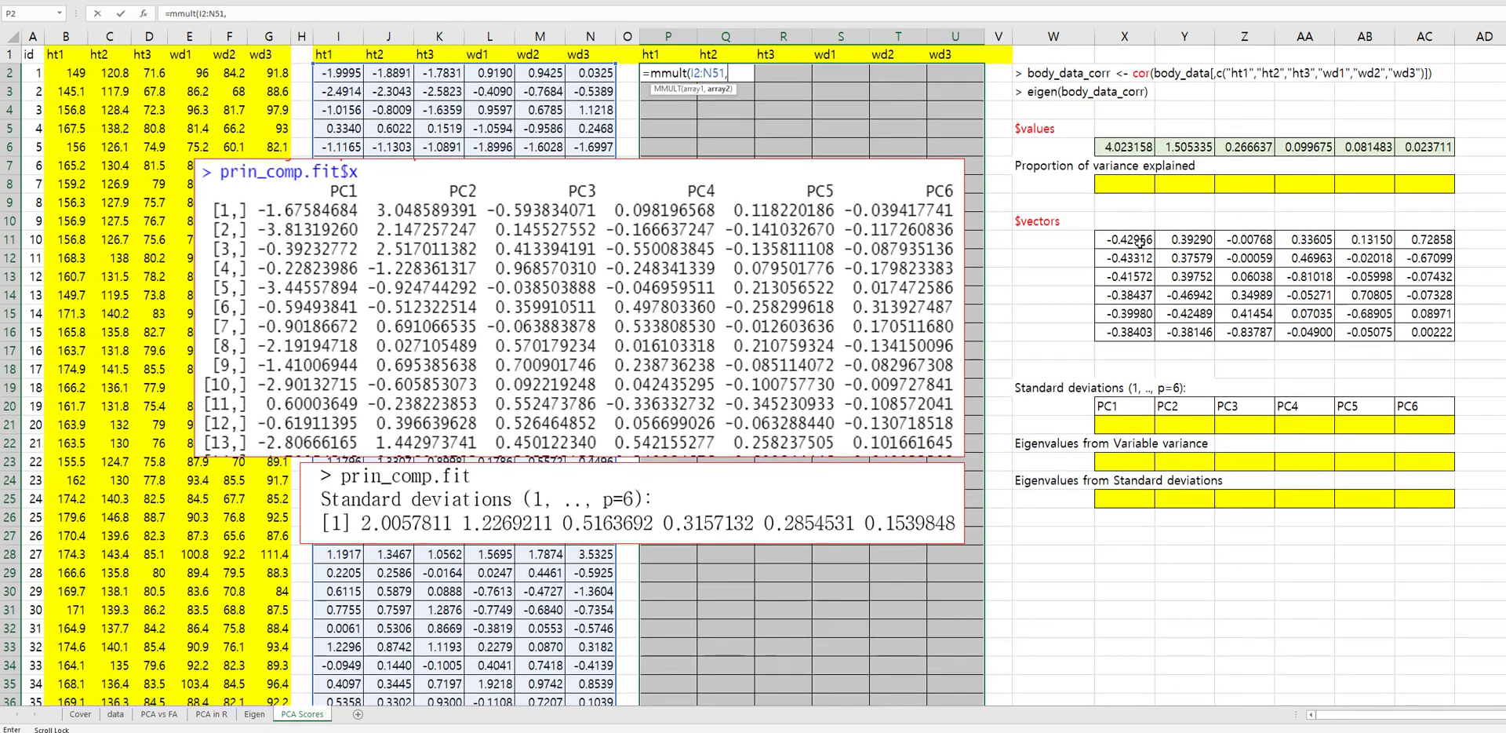
drag(1139, 239, 1405, 331)
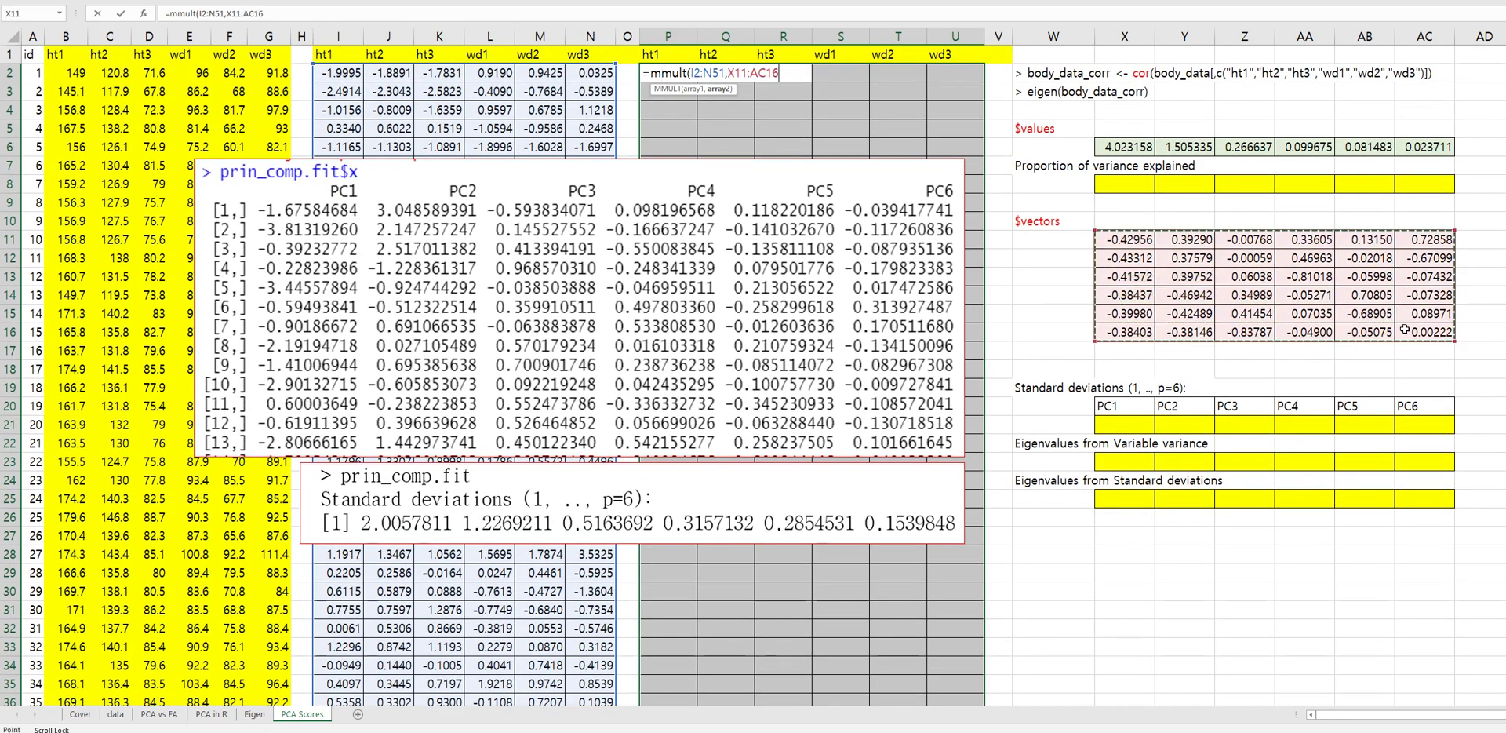
text())
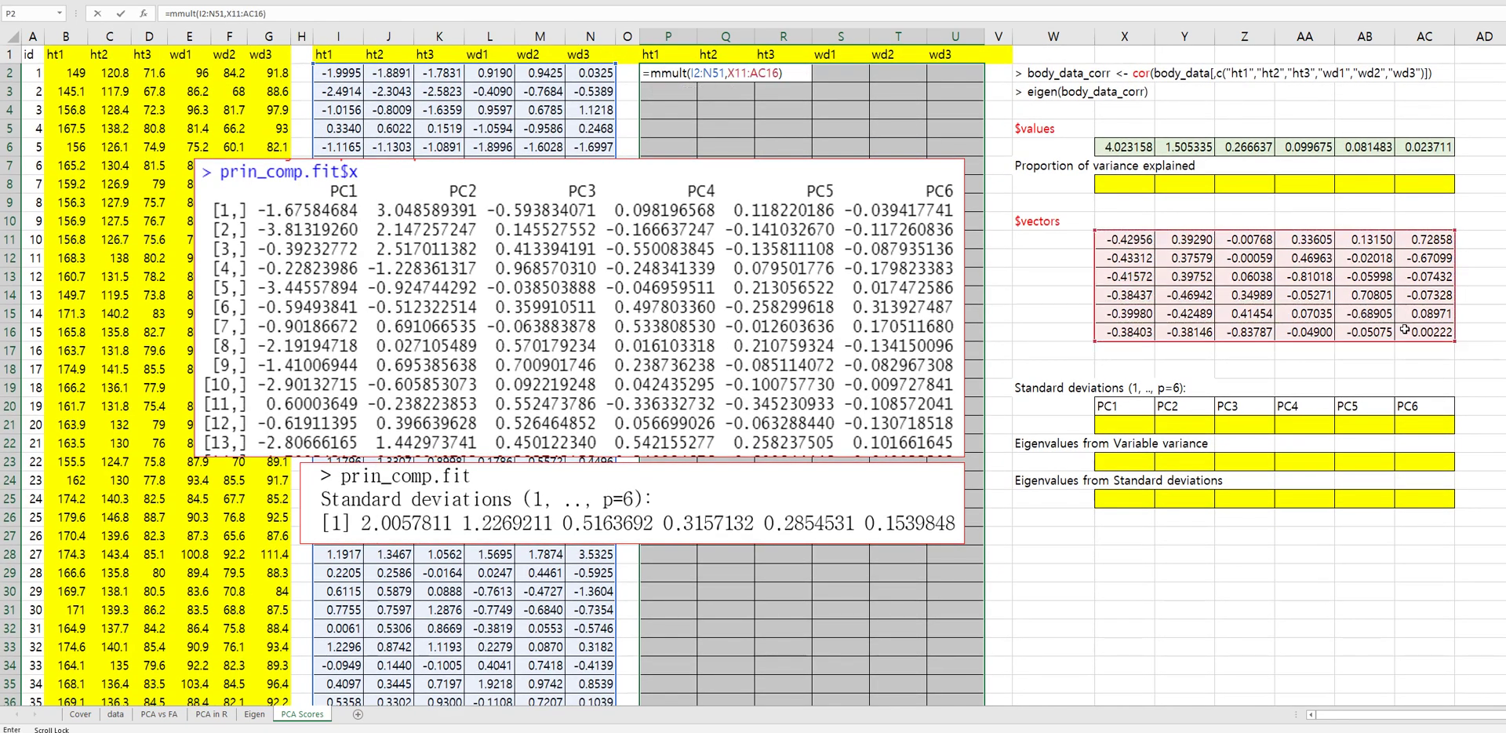
key(ctrl+shift+Return)
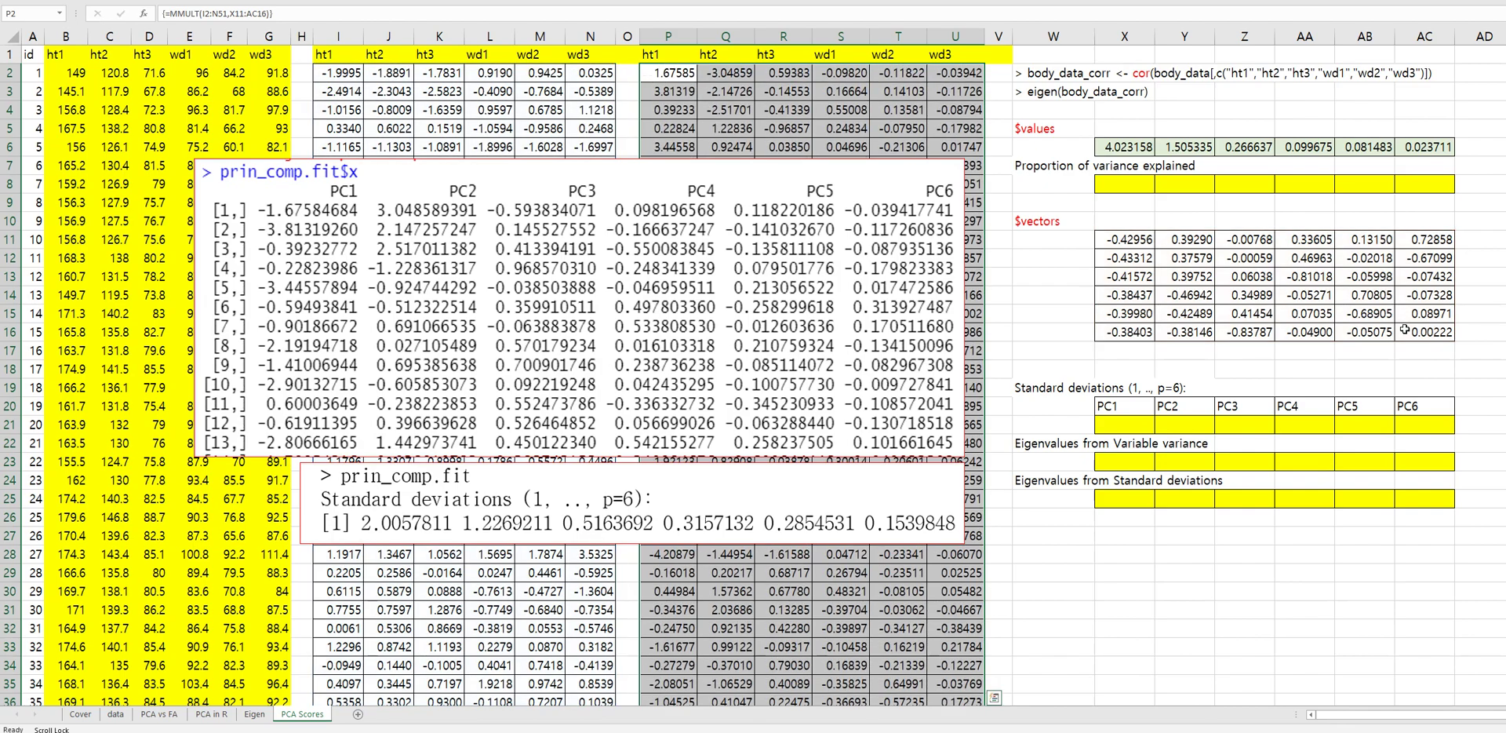
click(741, 101)
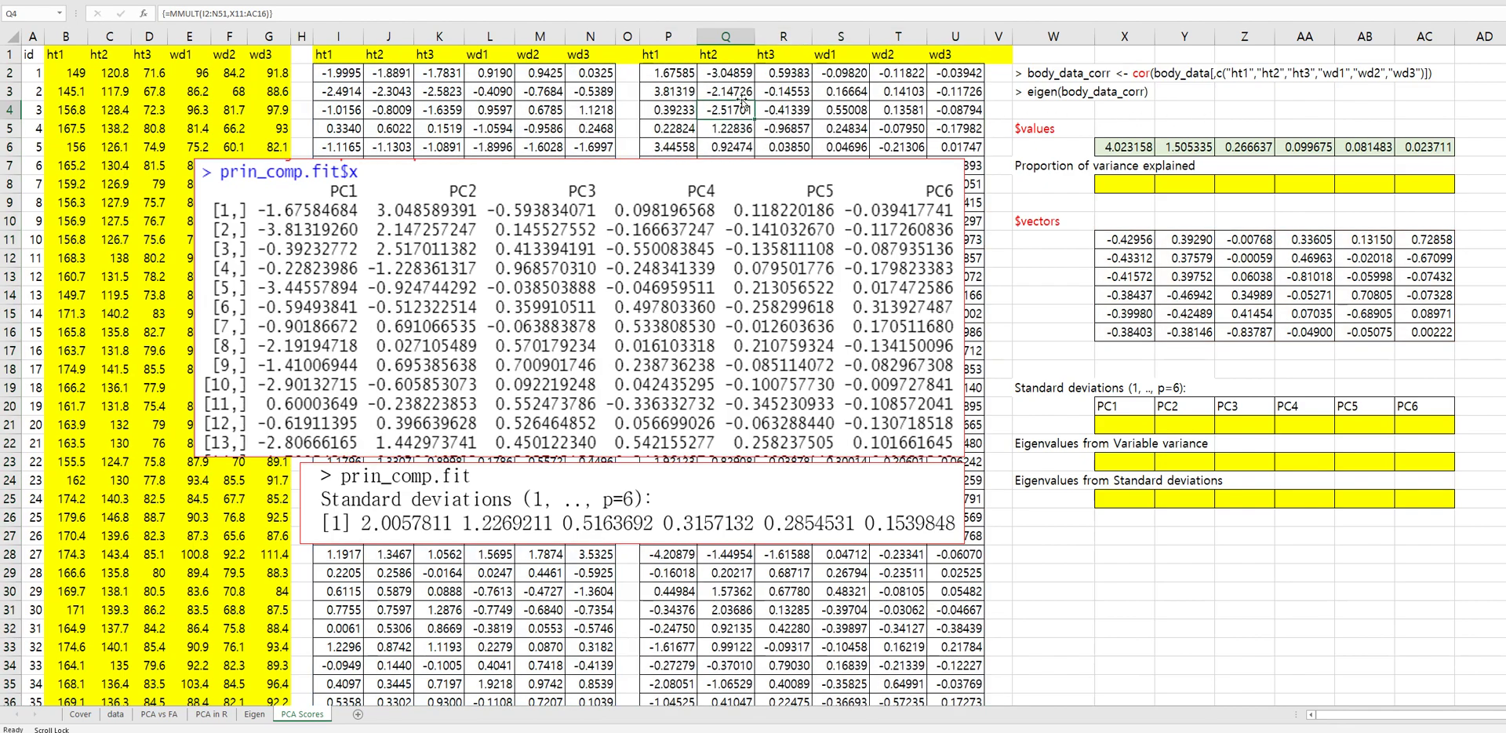
mouse_move(475, 235)
mouse_down()
mouse_move(484, 201)
mouse_move(485, 214)
mouse_up()
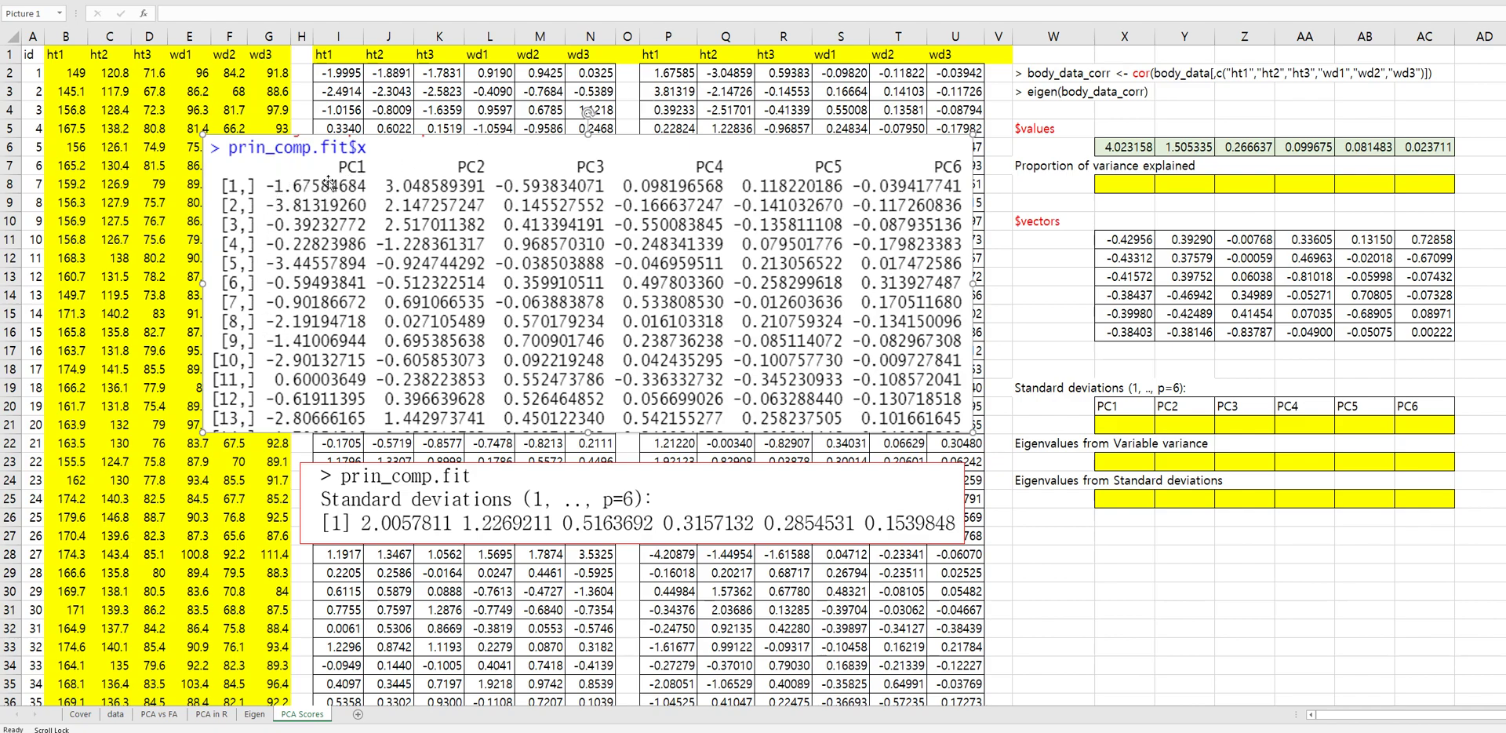
Step: Enter -1 in X10, just above the eigenvectors, and copy that cell
click(1116, 222)
text(-1)
key(Return)
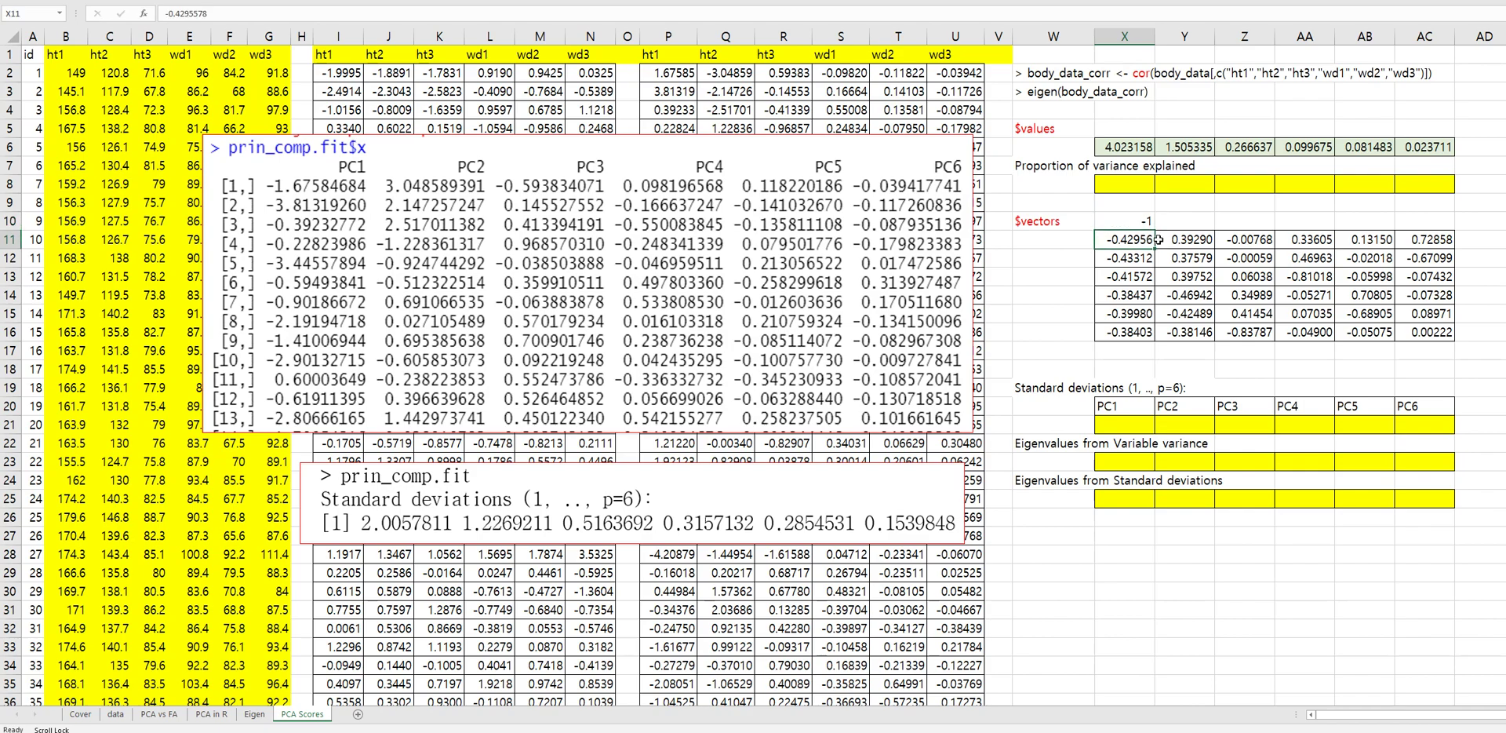
right_click(1131, 221)
click(1161, 250)
Step: Reverse the signs of the eigenvectors X11:AC16 by pasting the copied -1 over them with Paste Special, using Values and Multiply
drag(1134, 239, 1448, 334)
right_click(1296, 281)
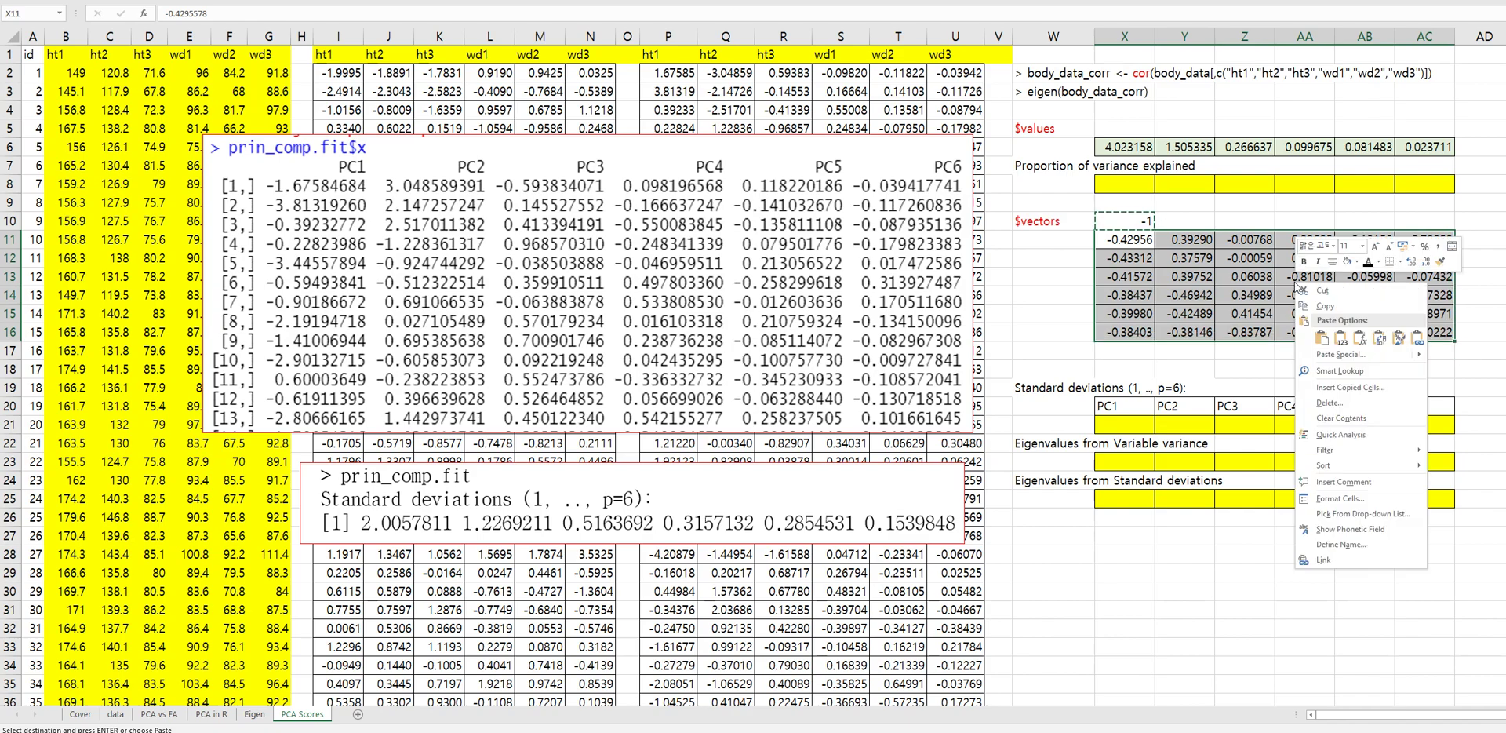
click(1342, 355)
click(1240, 305)
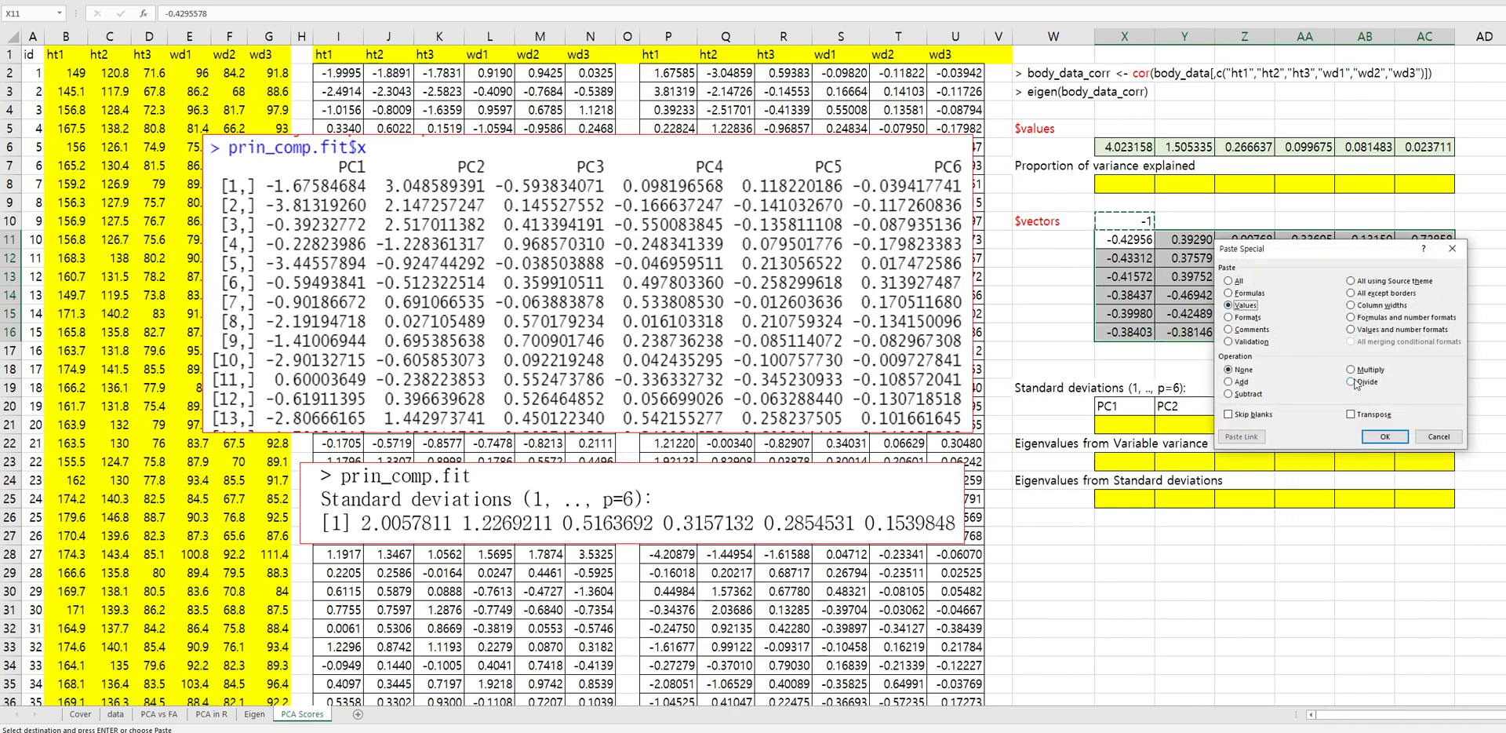
click(1351, 370)
click(1385, 437)
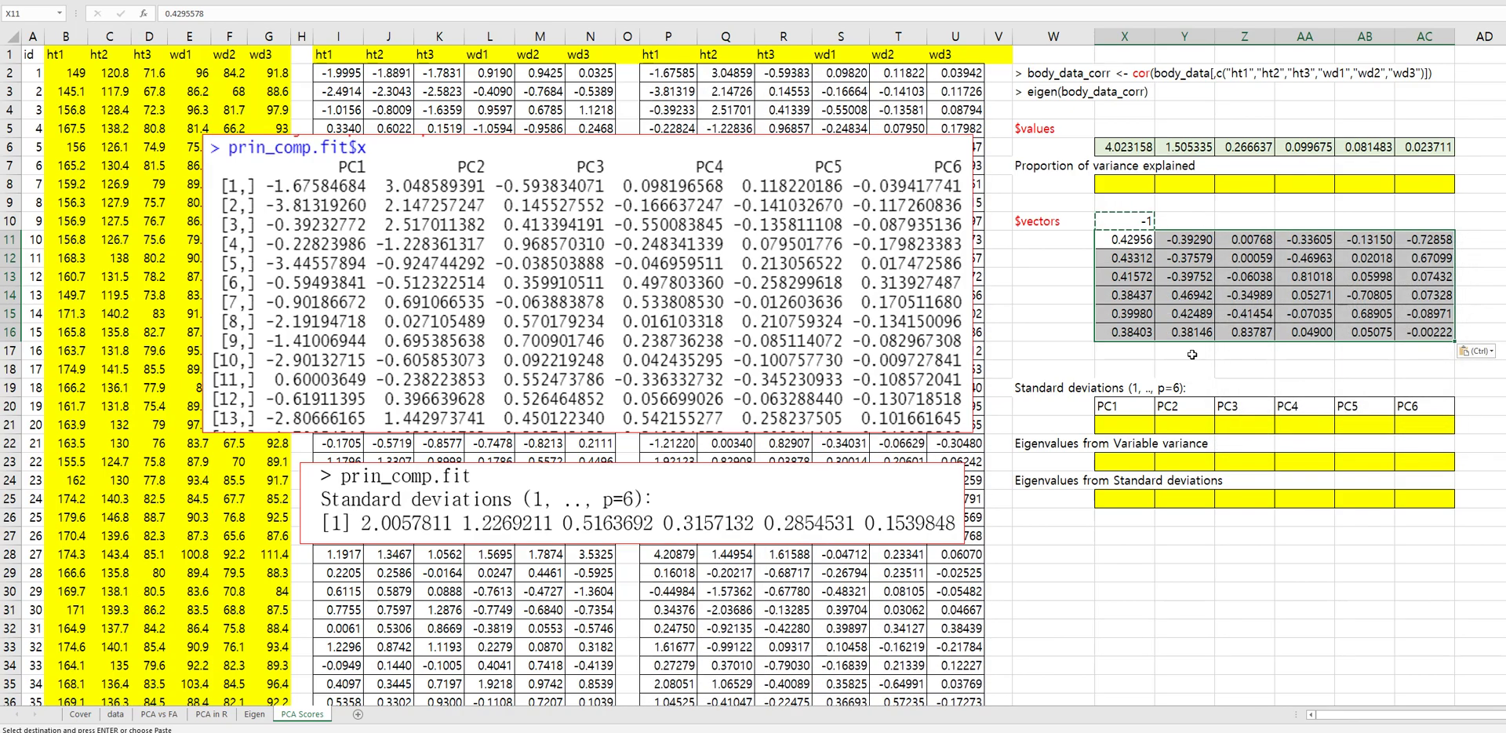
Step: Move the prin_comp.fit$x picture slightly up to compare its scores with columns P to U, and clear the copy marker
click(1040, 295)
mouse_move(619, 214)
mouse_down()
mouse_move(628, 177)
mouse_move(628, 196)
mouse_up()
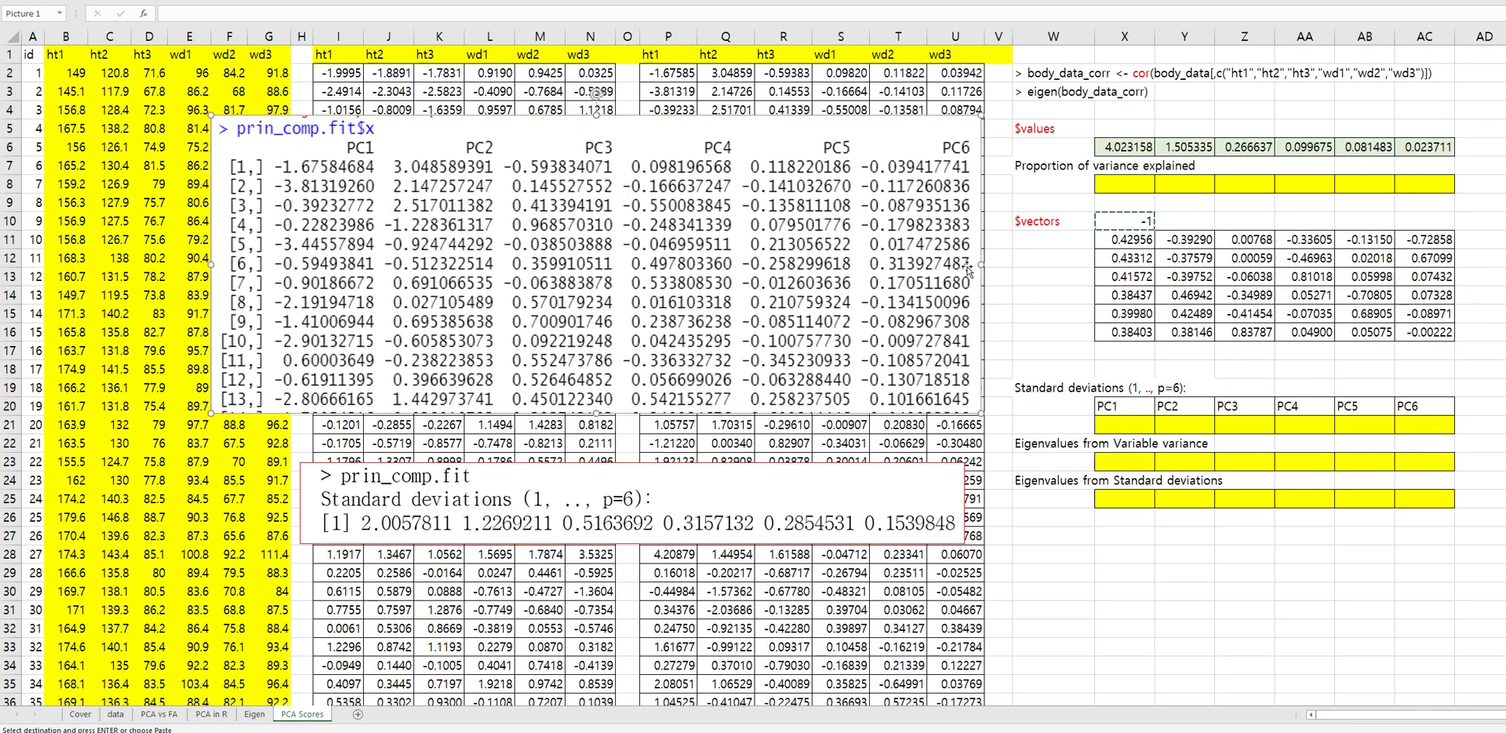
key(Escape)
click(1077, 278)
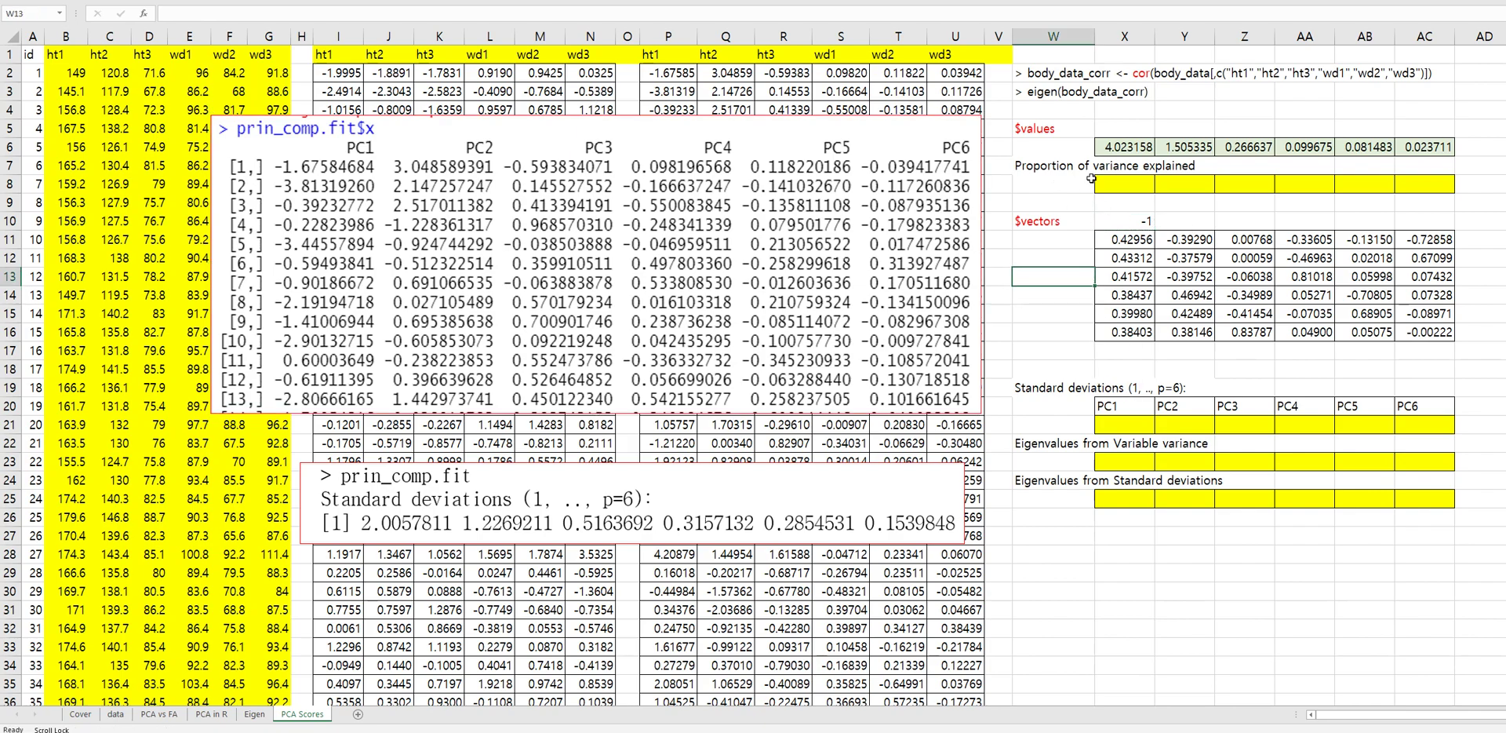
Step: Compute the first proportion of variance explained in X8 with =X6/SUM($X$6:$AC$6)
click(1134, 179)
text(=)
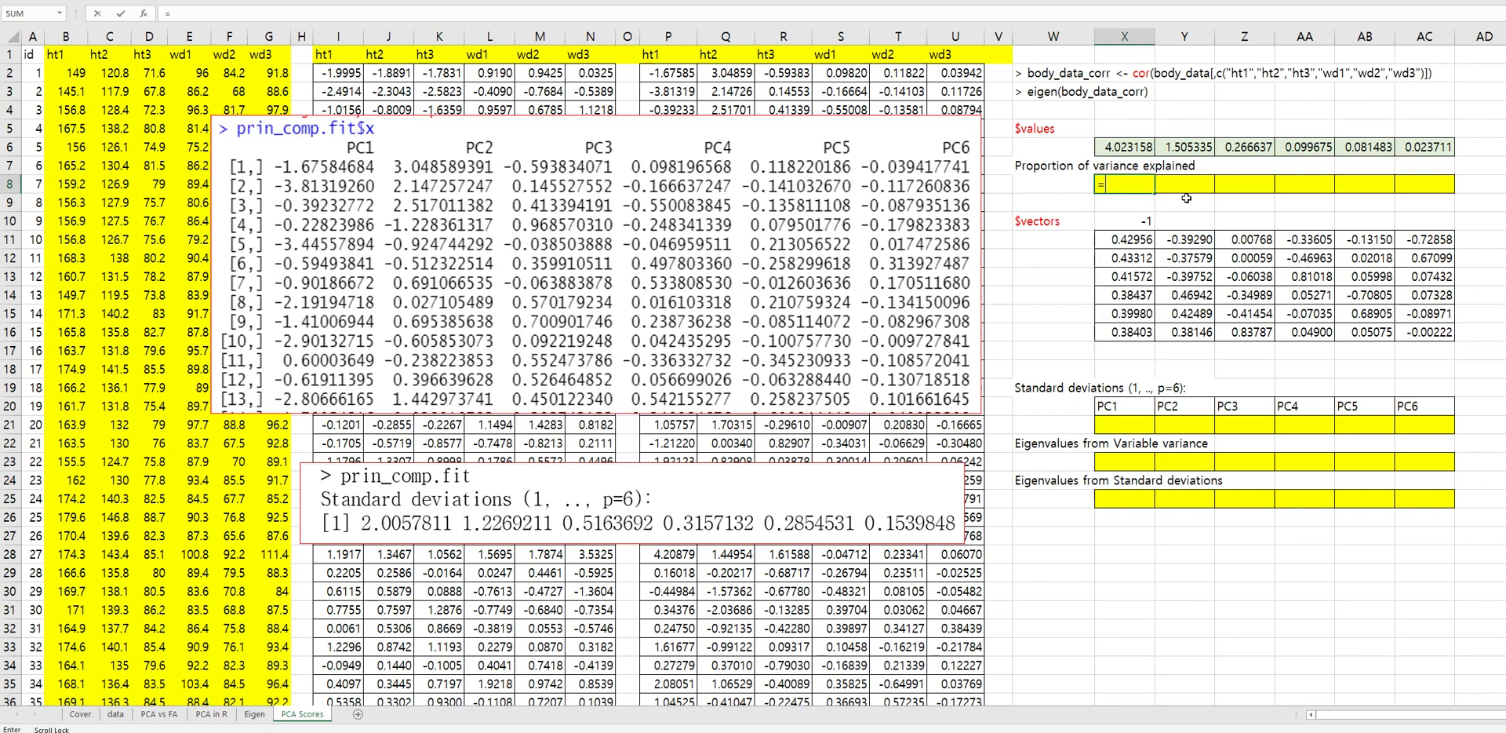
click(1145, 147)
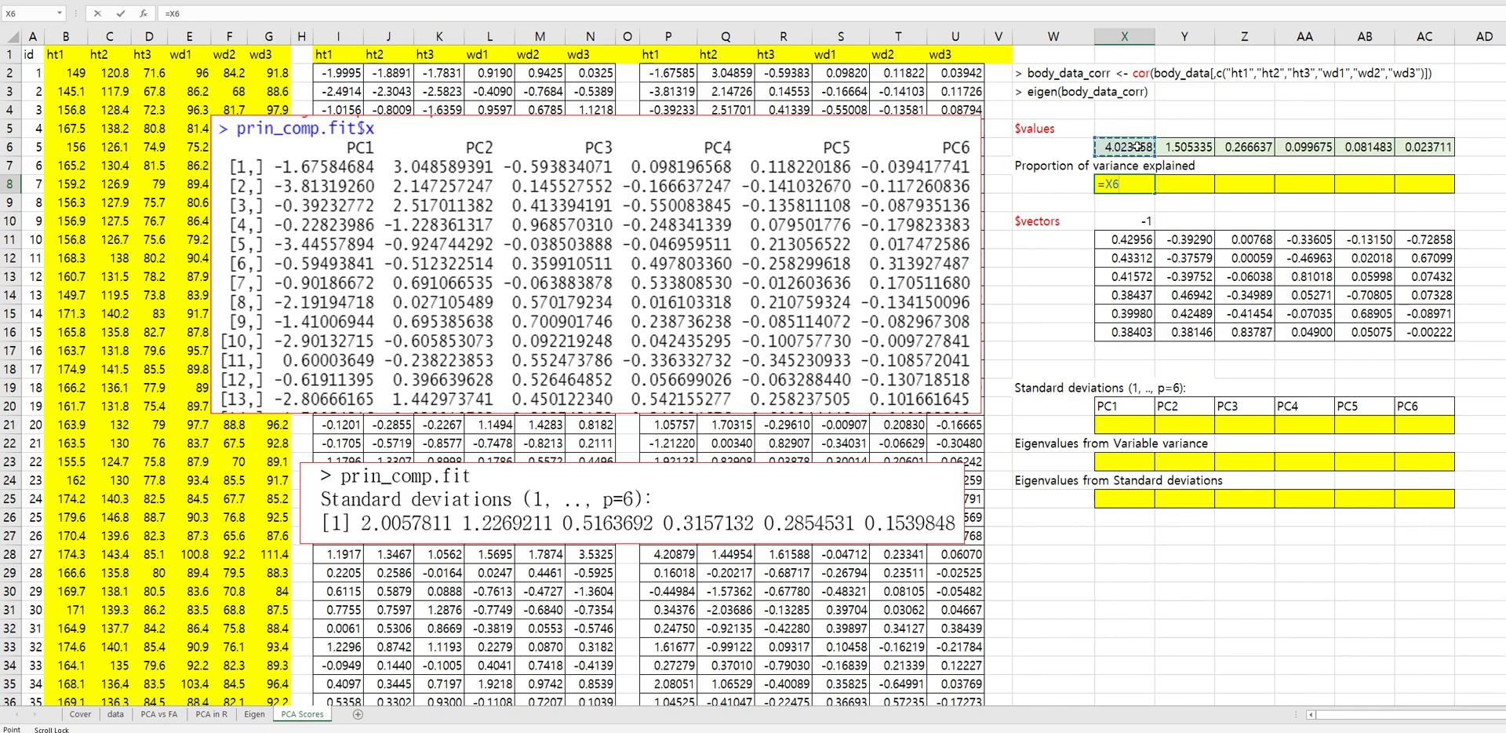
text(/sum()
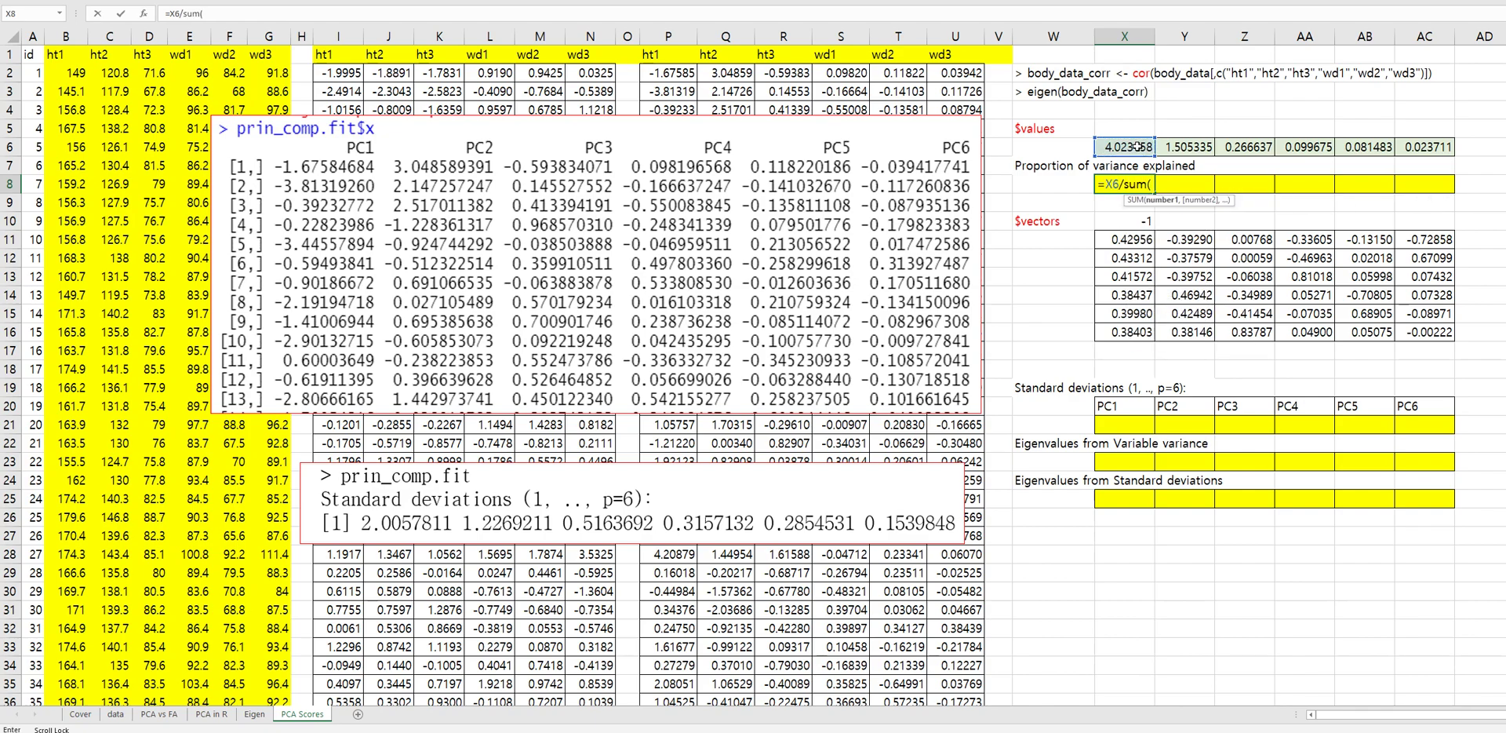
drag(1136, 146, 1425, 147)
key(F4)
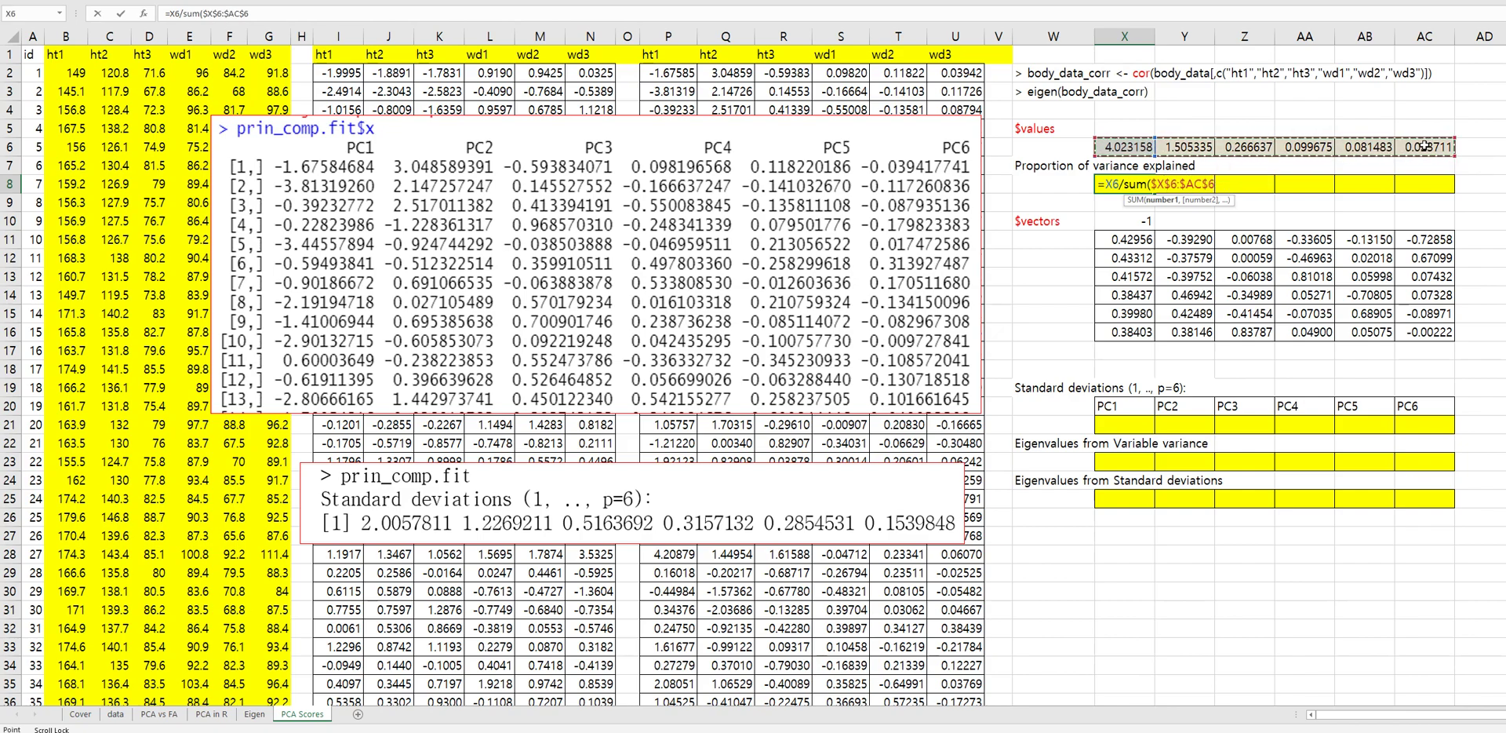
key(Return)
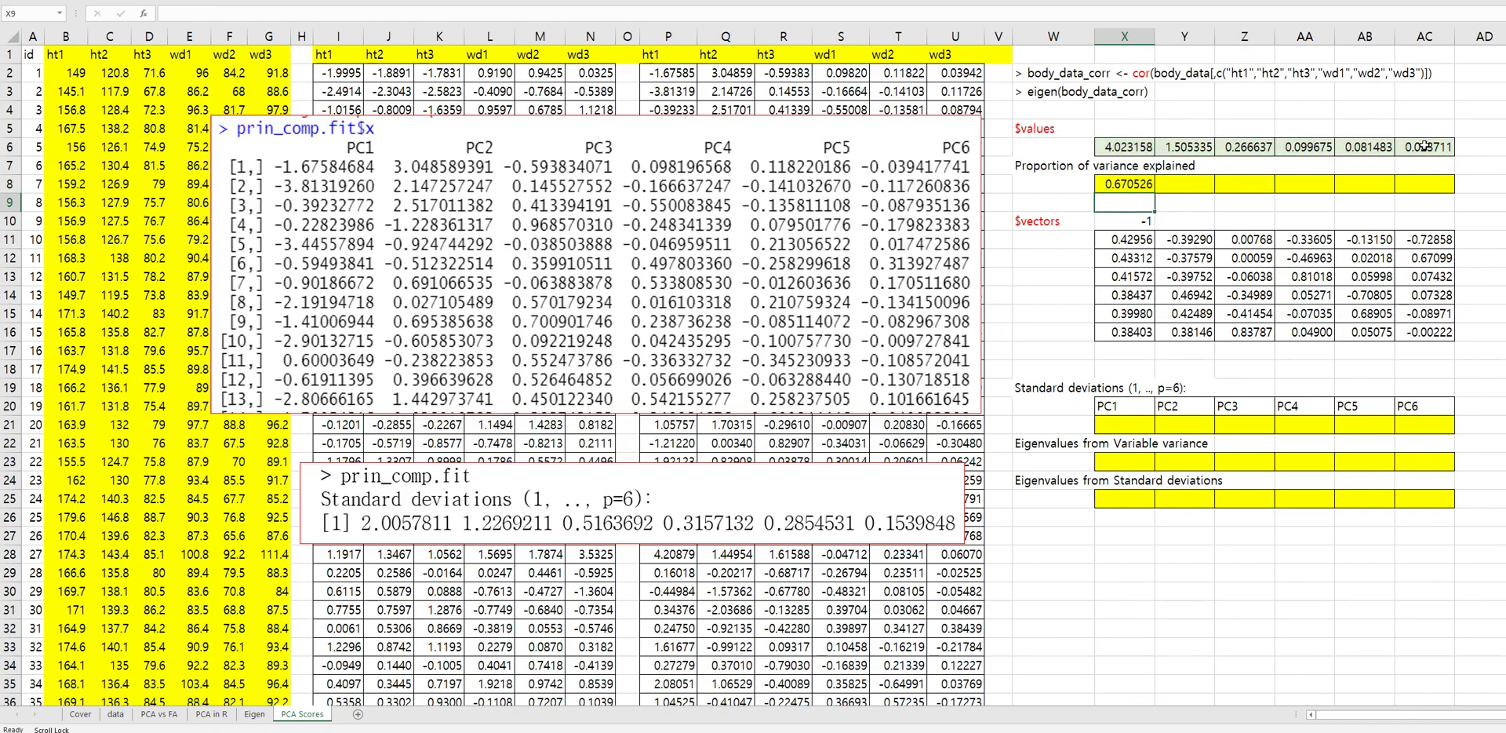
Step: Copy the X8 proportion formula across to AC8 and compare the row with the R output on the PCA in R sheet
click(1147, 185)
drag(1154, 193, 1451, 193)
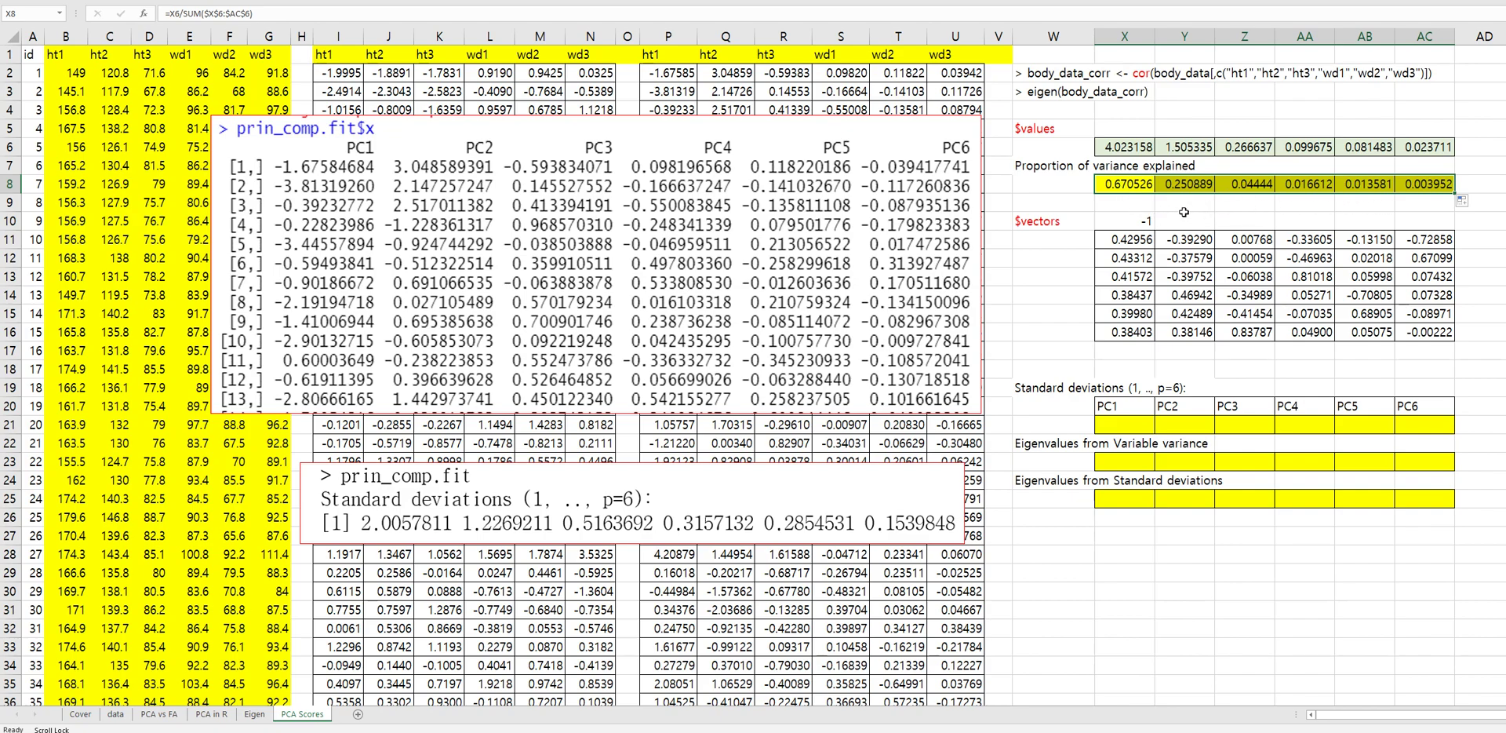
click(1143, 207)
click(1123, 183)
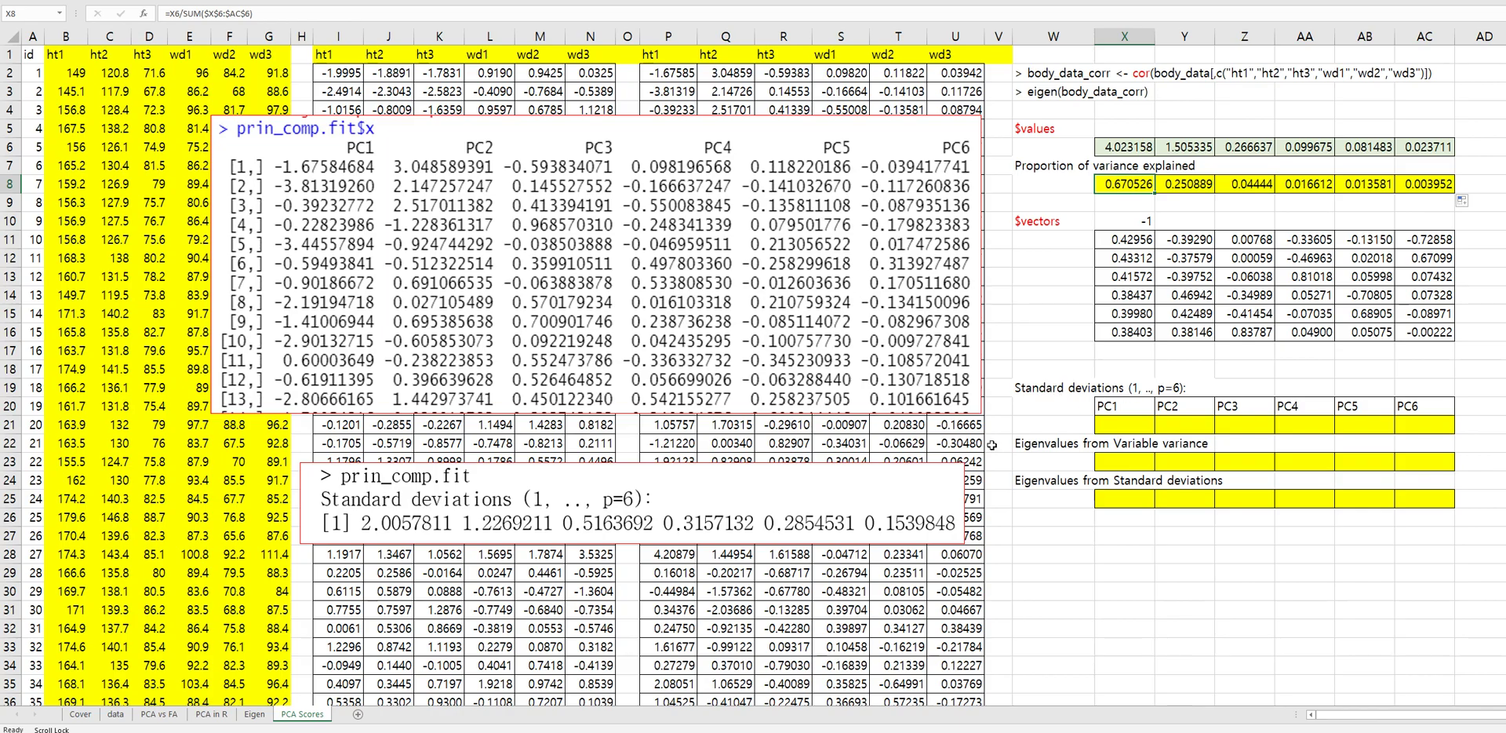
click(213, 714)
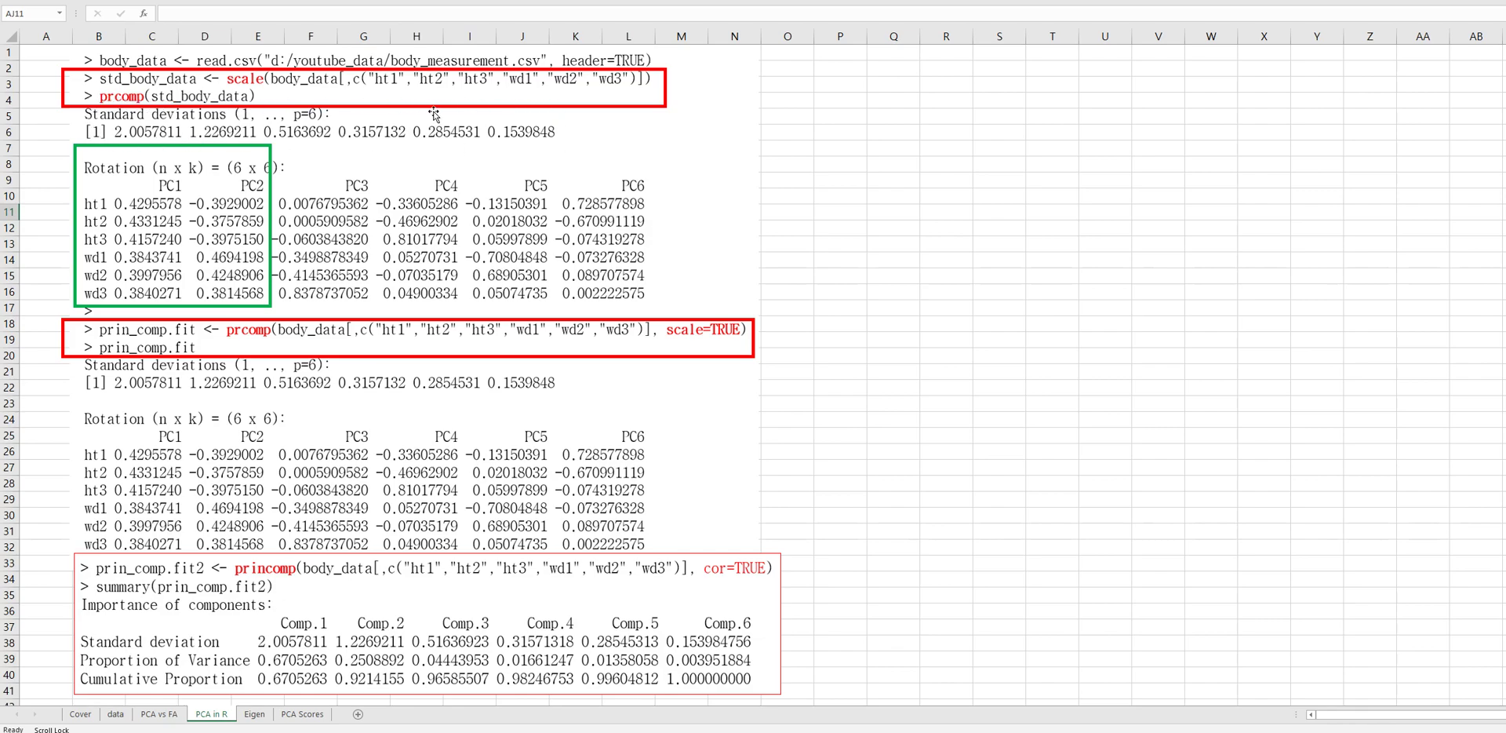
click(302, 714)
Step: Compute PC1's standard deviation in X21 with =STDEV.S(P2:P51)
click(1108, 423)
text(=stdev.s)
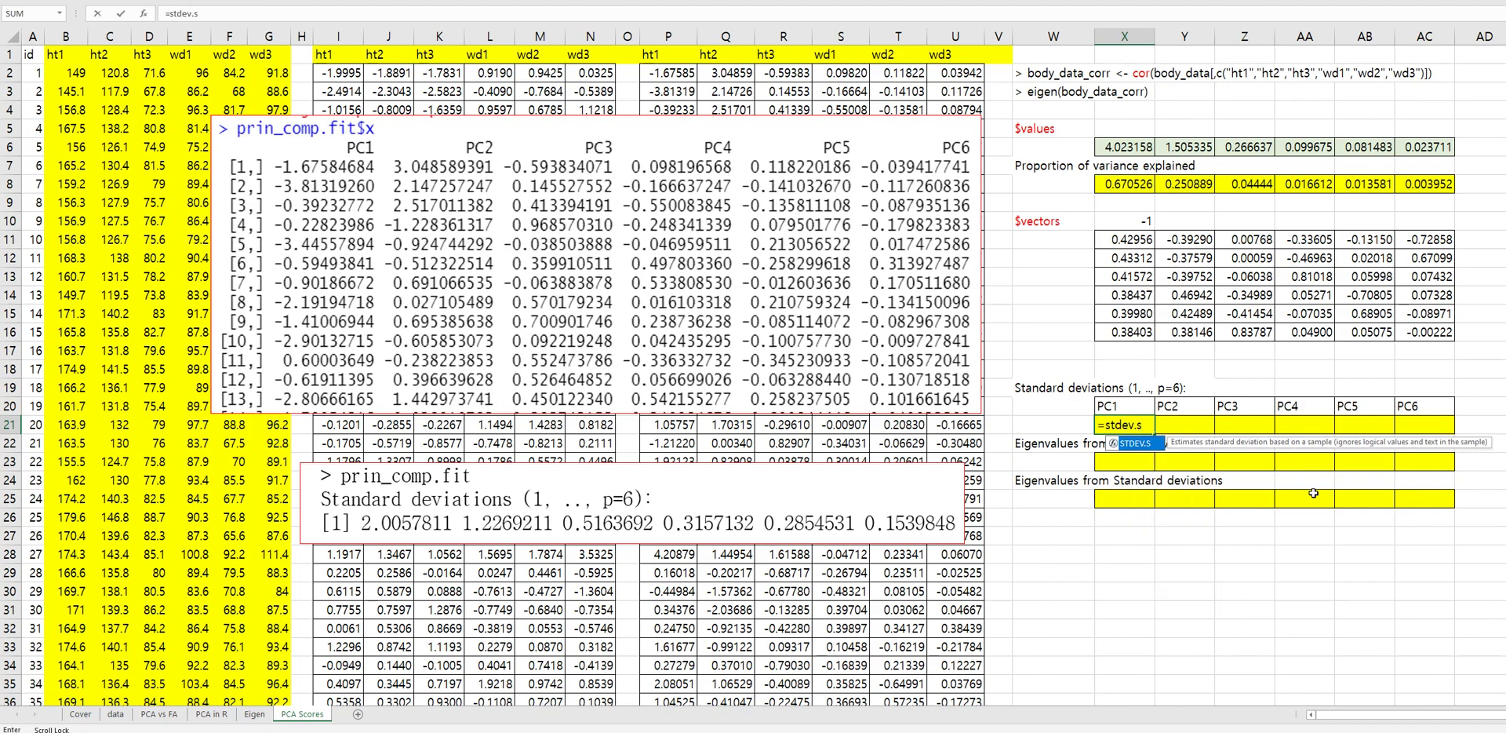
text(()
click(673, 74)
scroll(741, 572, down, 9)
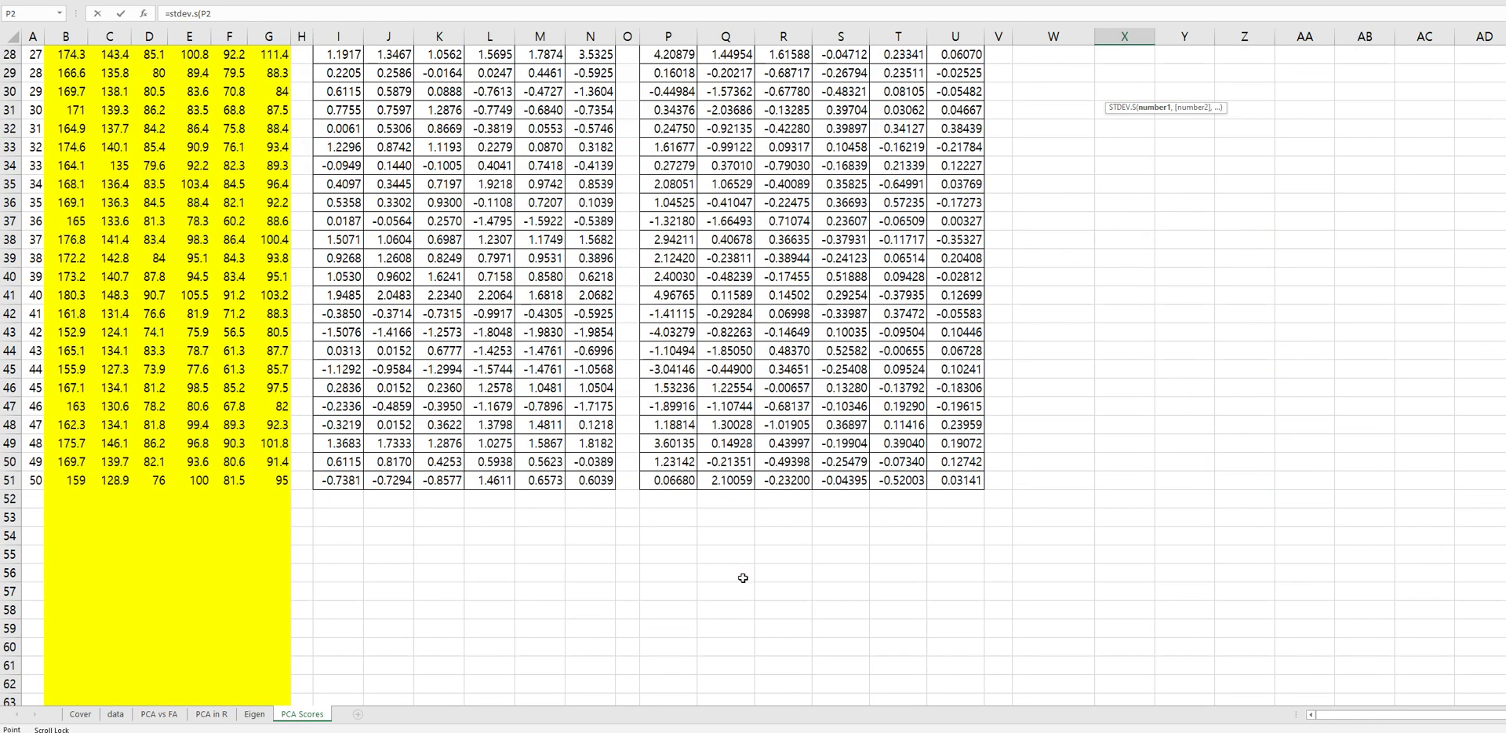
shift+click(673, 478)
key(Return)
scroll(674, 476, up, 4)
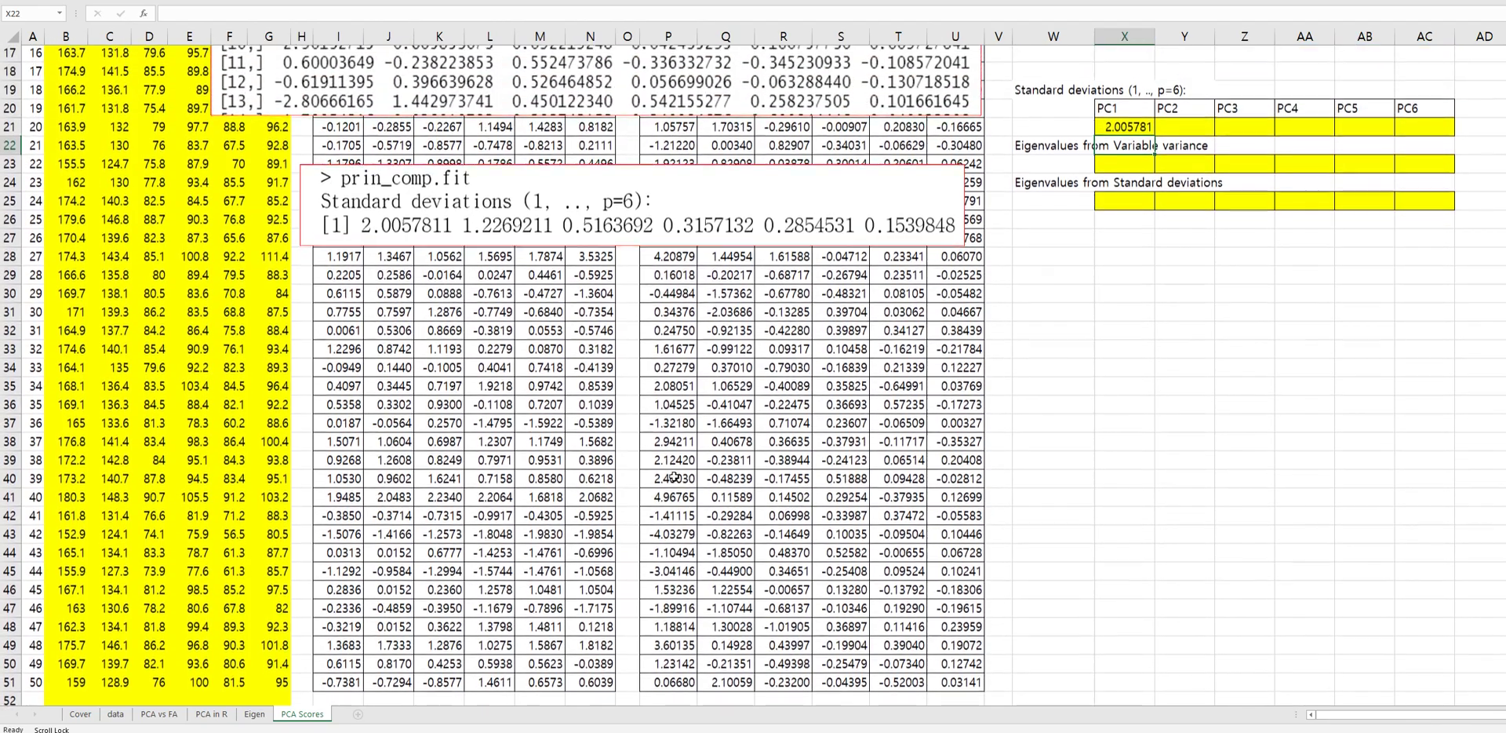
scroll(673, 477, up, 5)
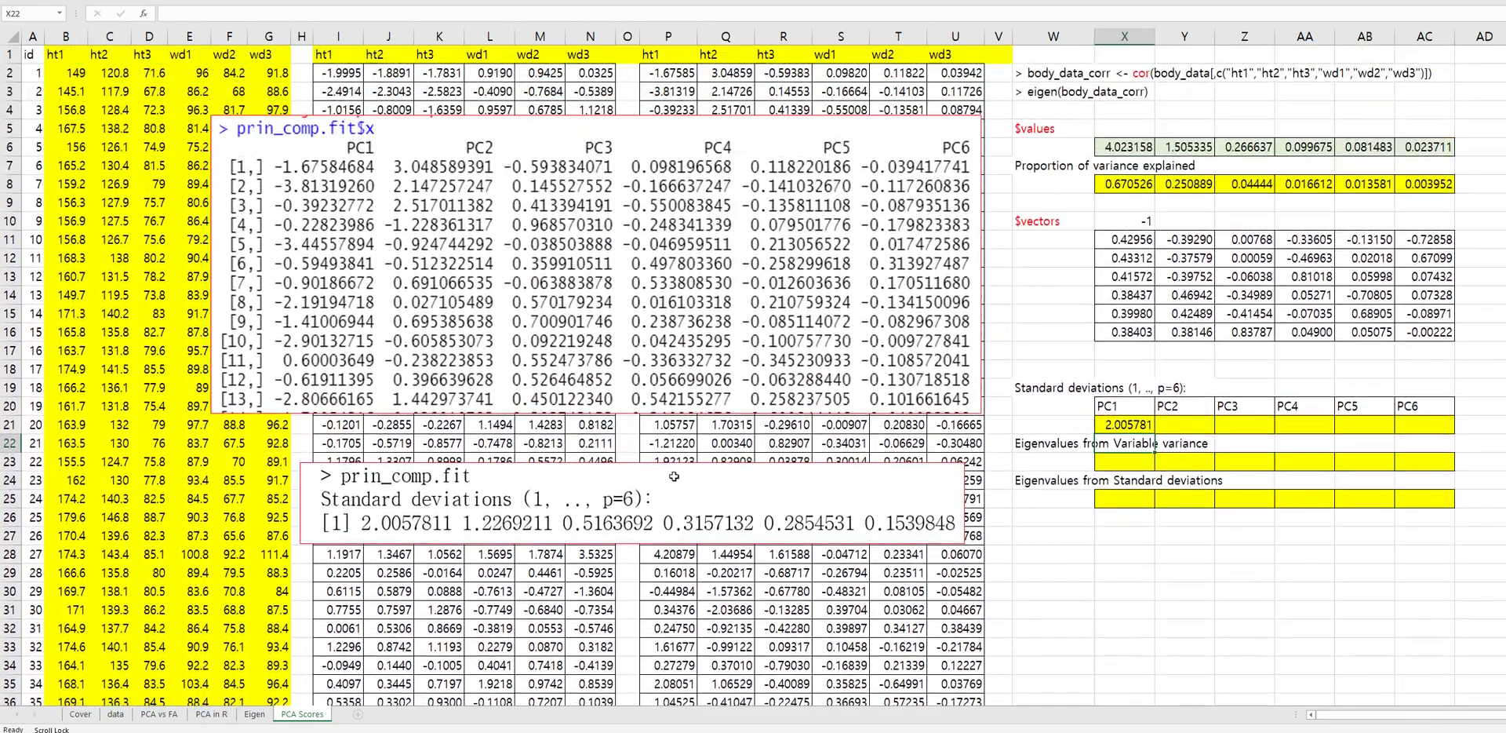
Step: Copy the X21 standard deviation formula across to AC21 and compare the row with the R output on the PCA in R sheet
click(1142, 426)
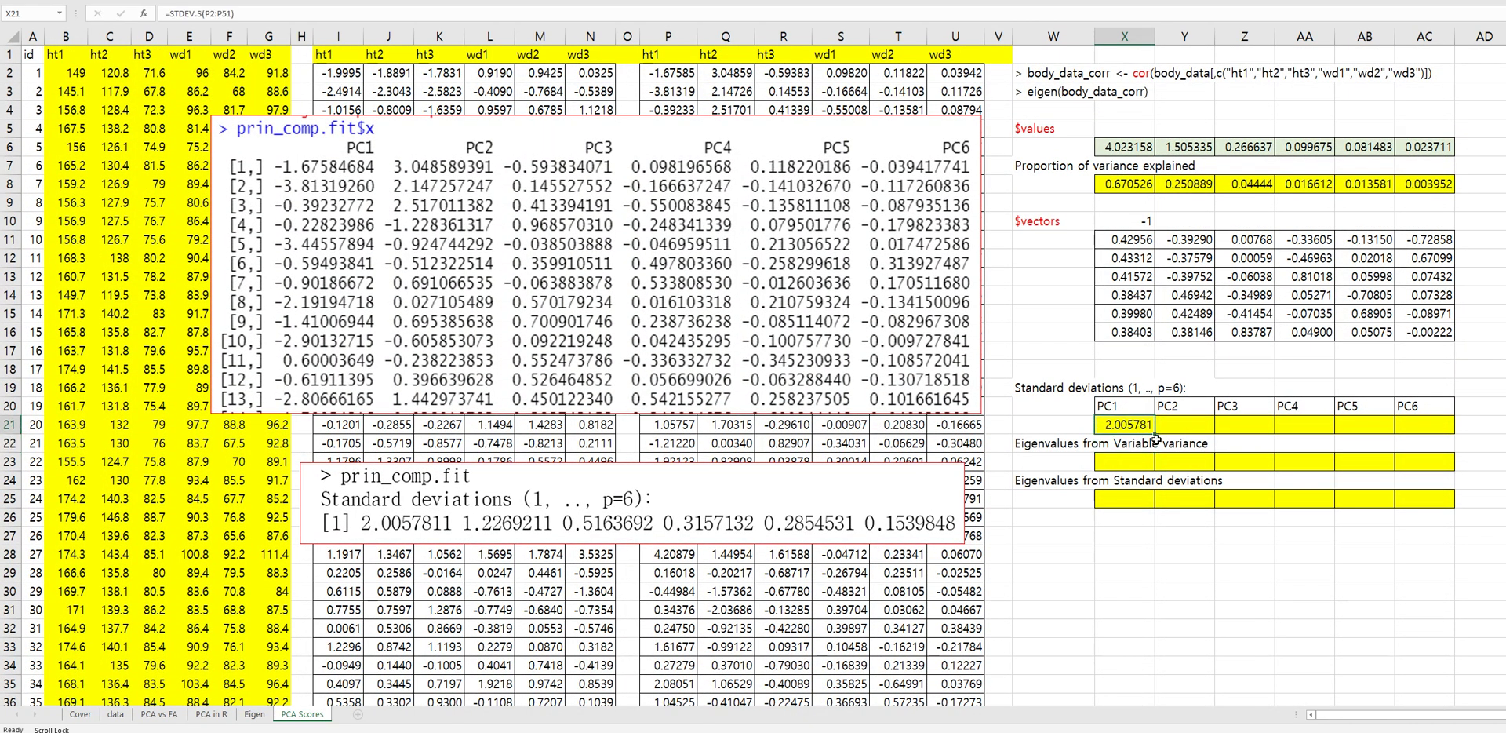
drag(1156, 437, 1436, 430)
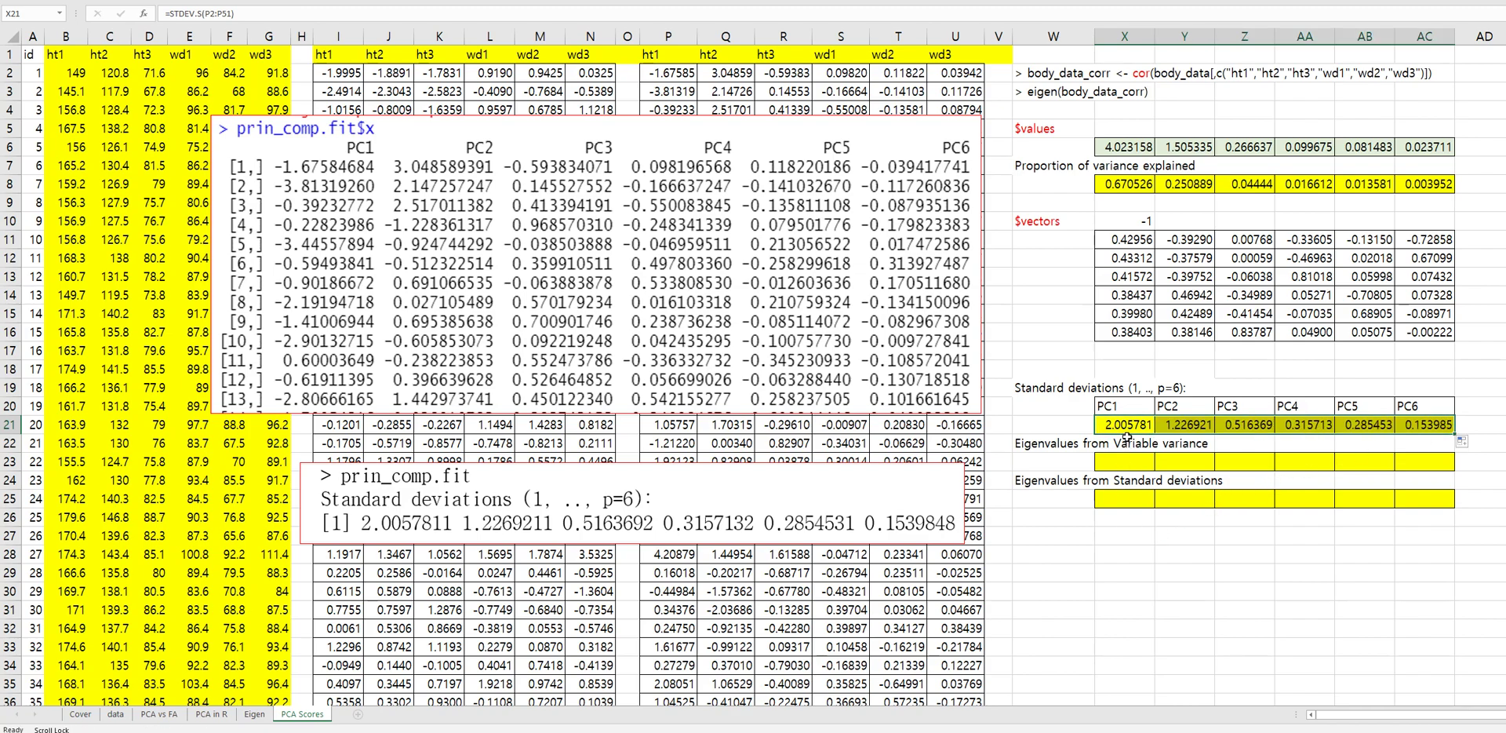
click(217, 716)
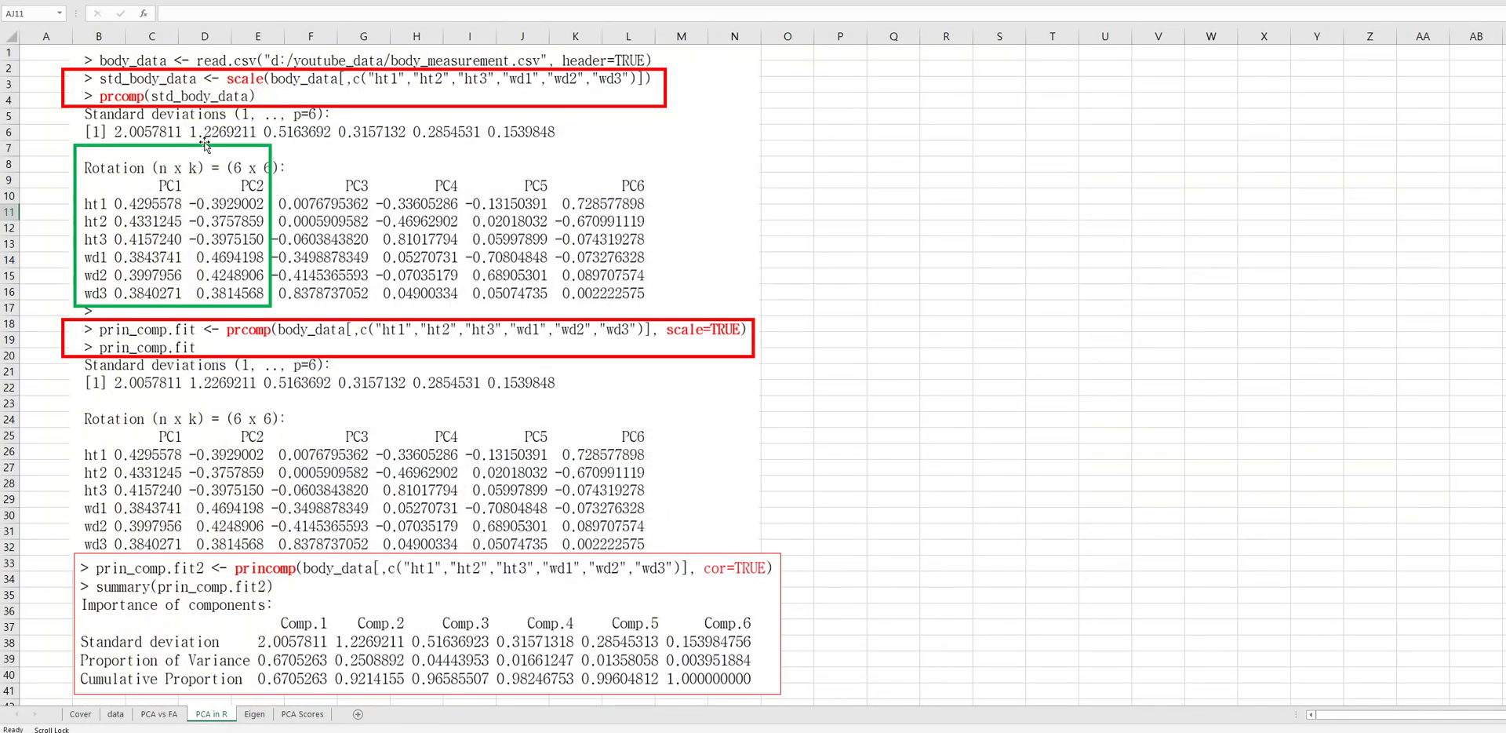
click(298, 715)
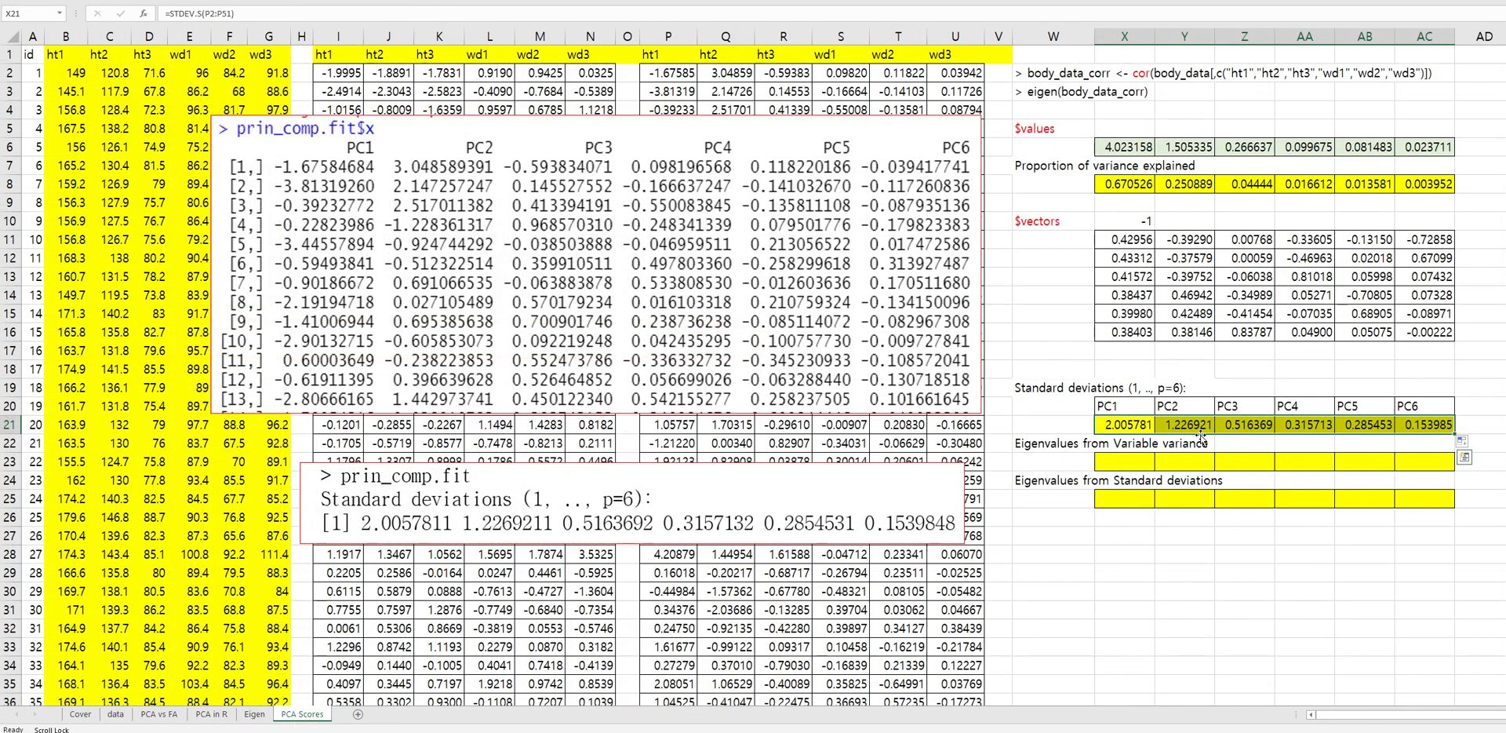
click(1196, 569)
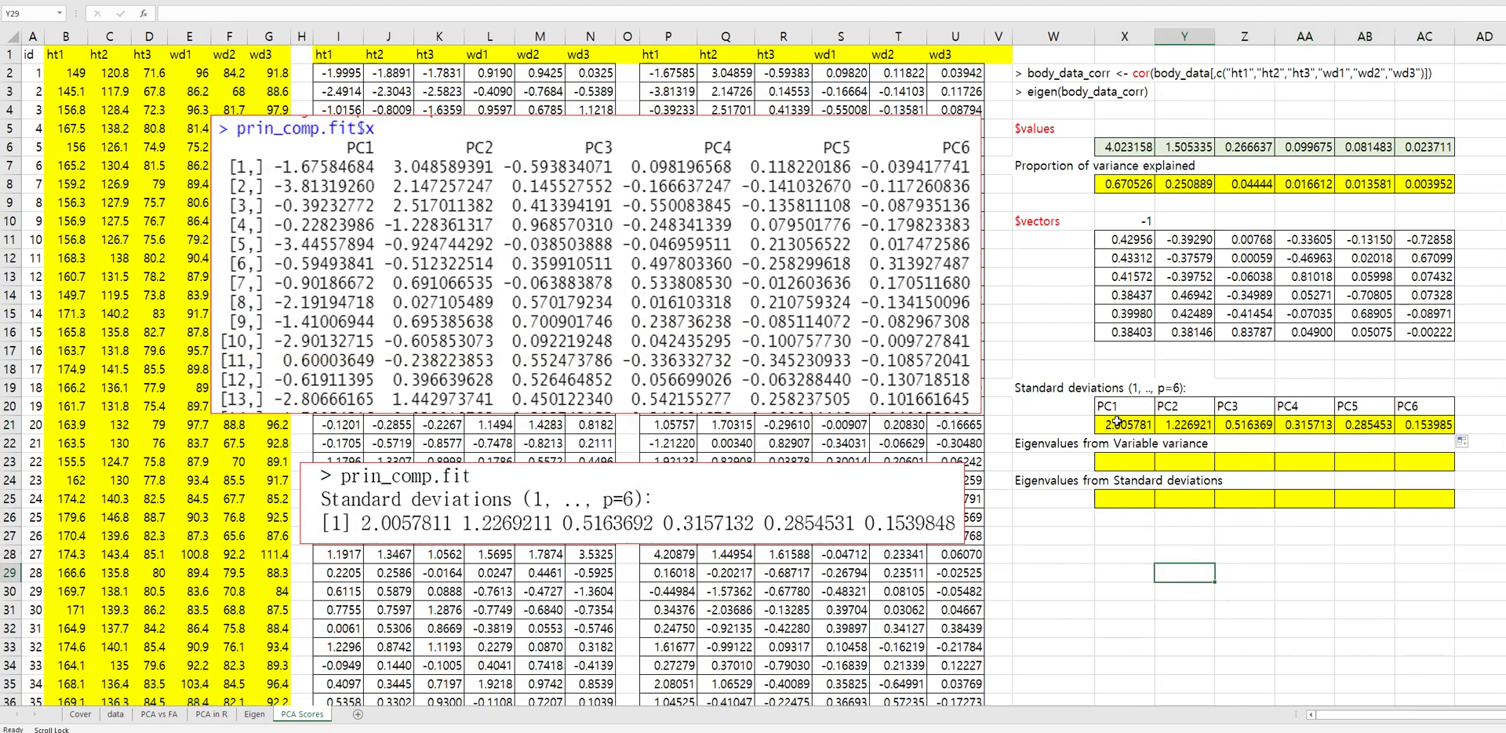
drag(667, 36, 922, 42)
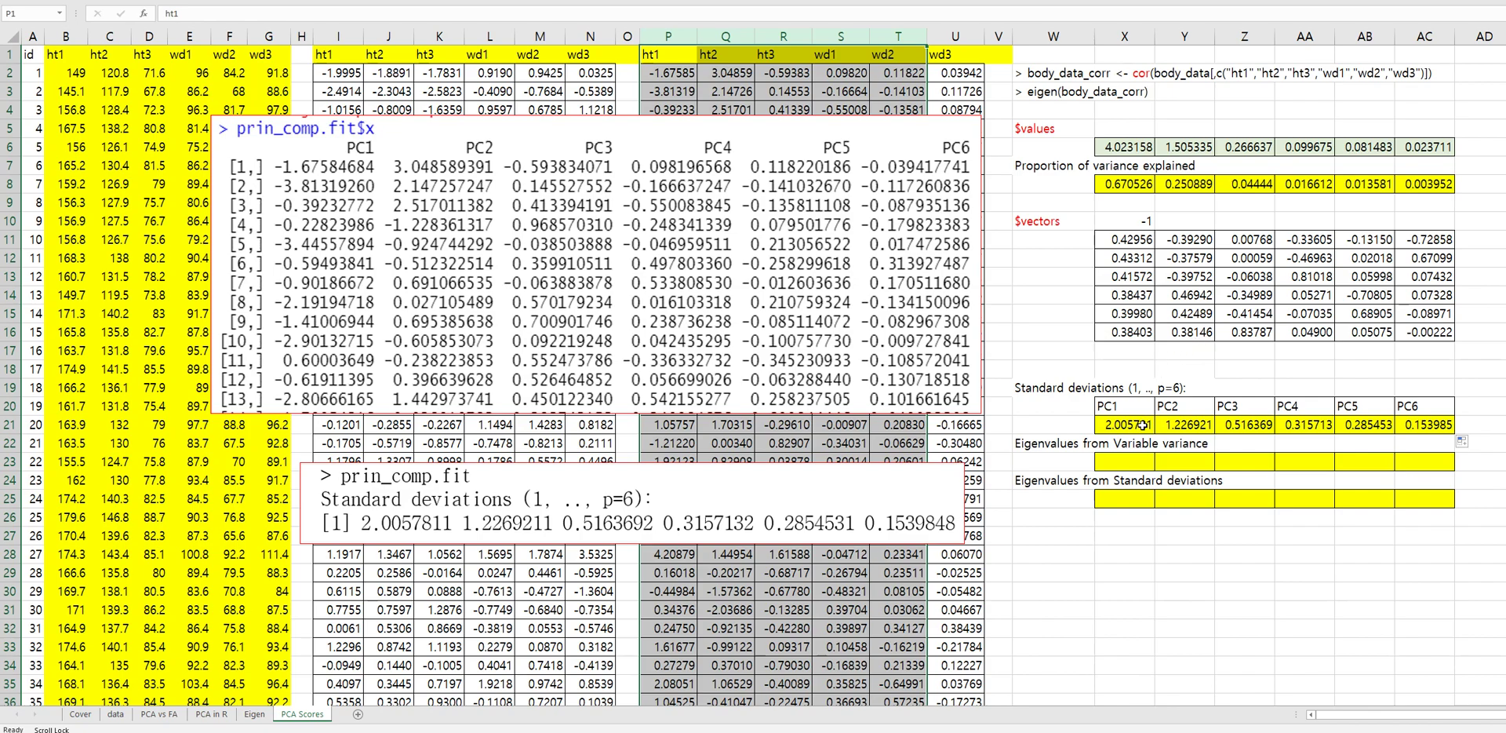
click(1125, 539)
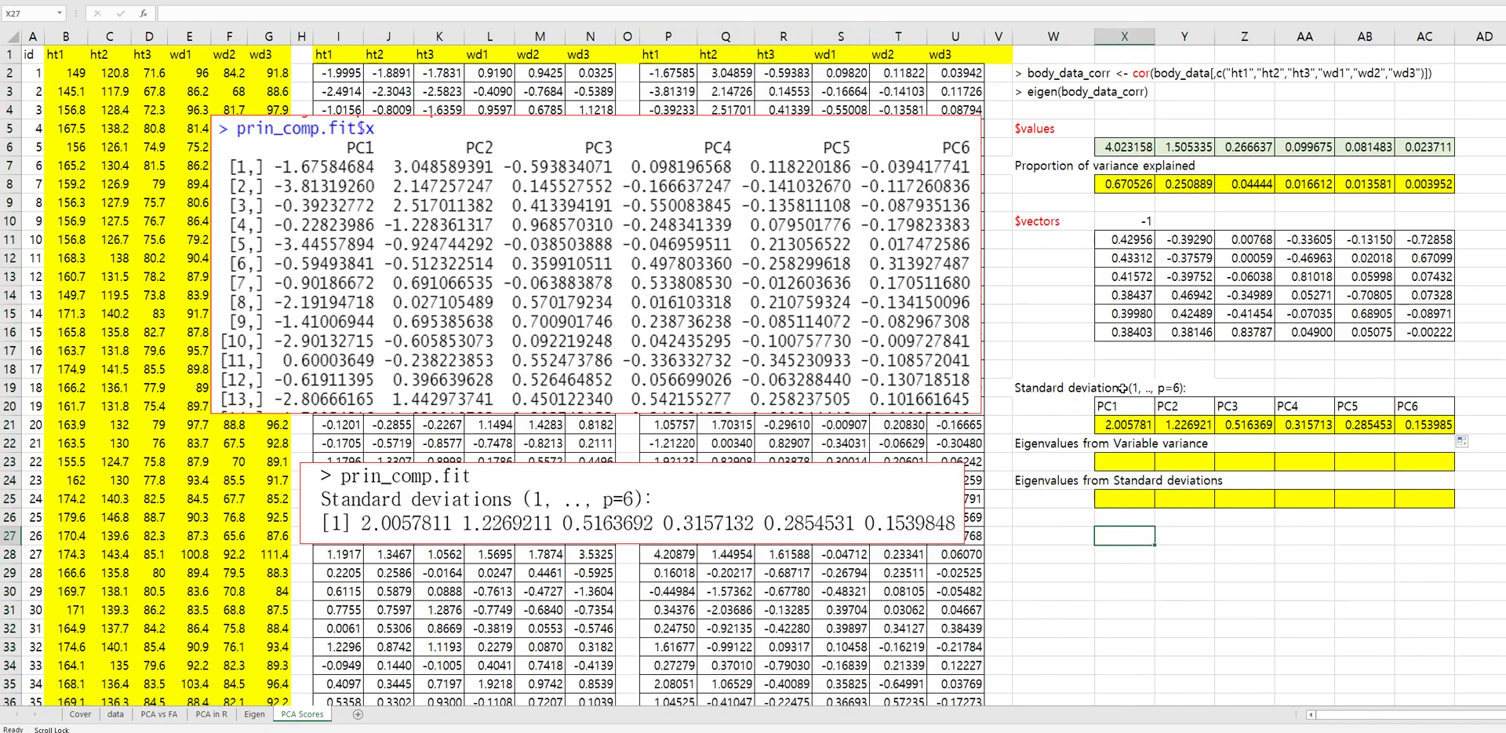
Step: Compute PC1's eigenvalue as a variance in X23 with =VAR.S(P2:P51) and copy the formula across to AC23
click(1133, 461)
text(=)
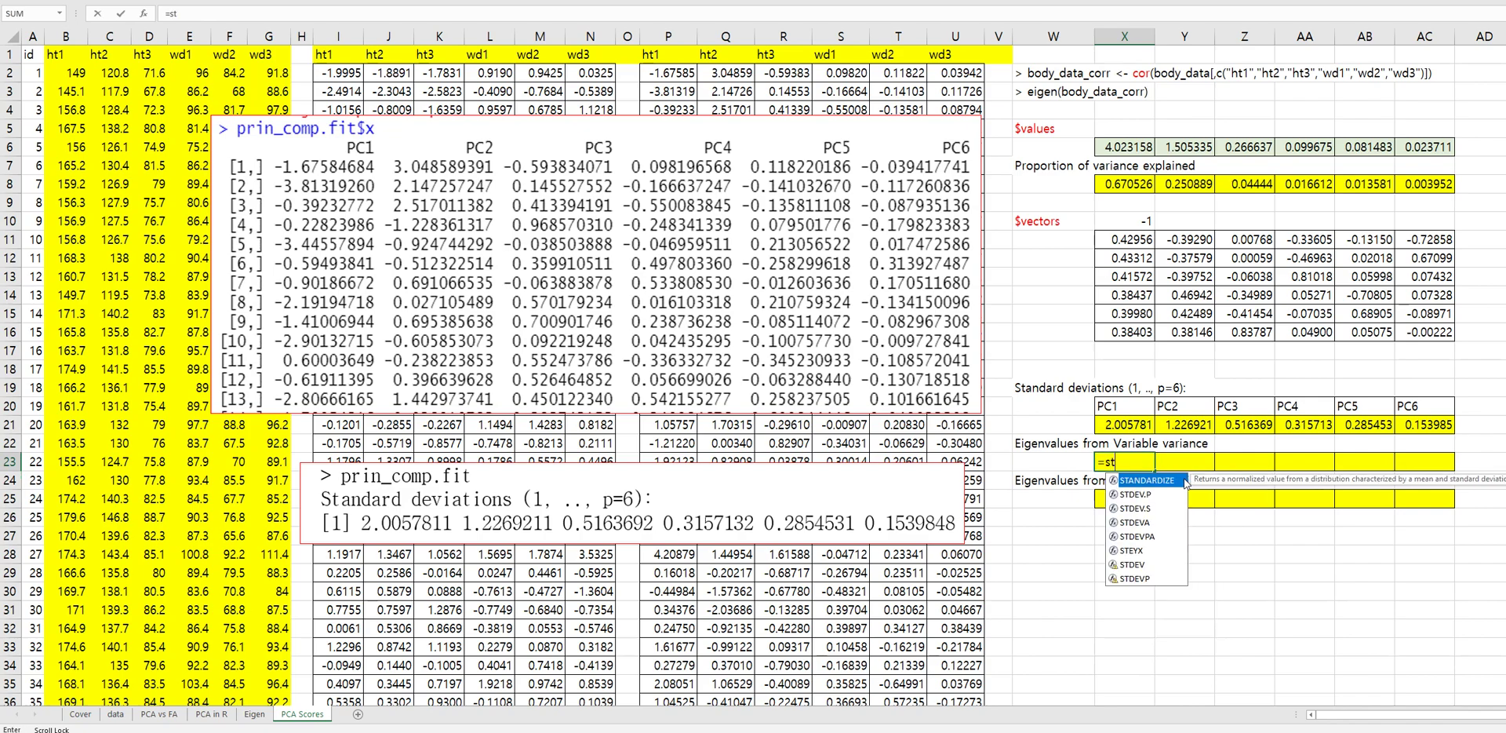
text(var.s()
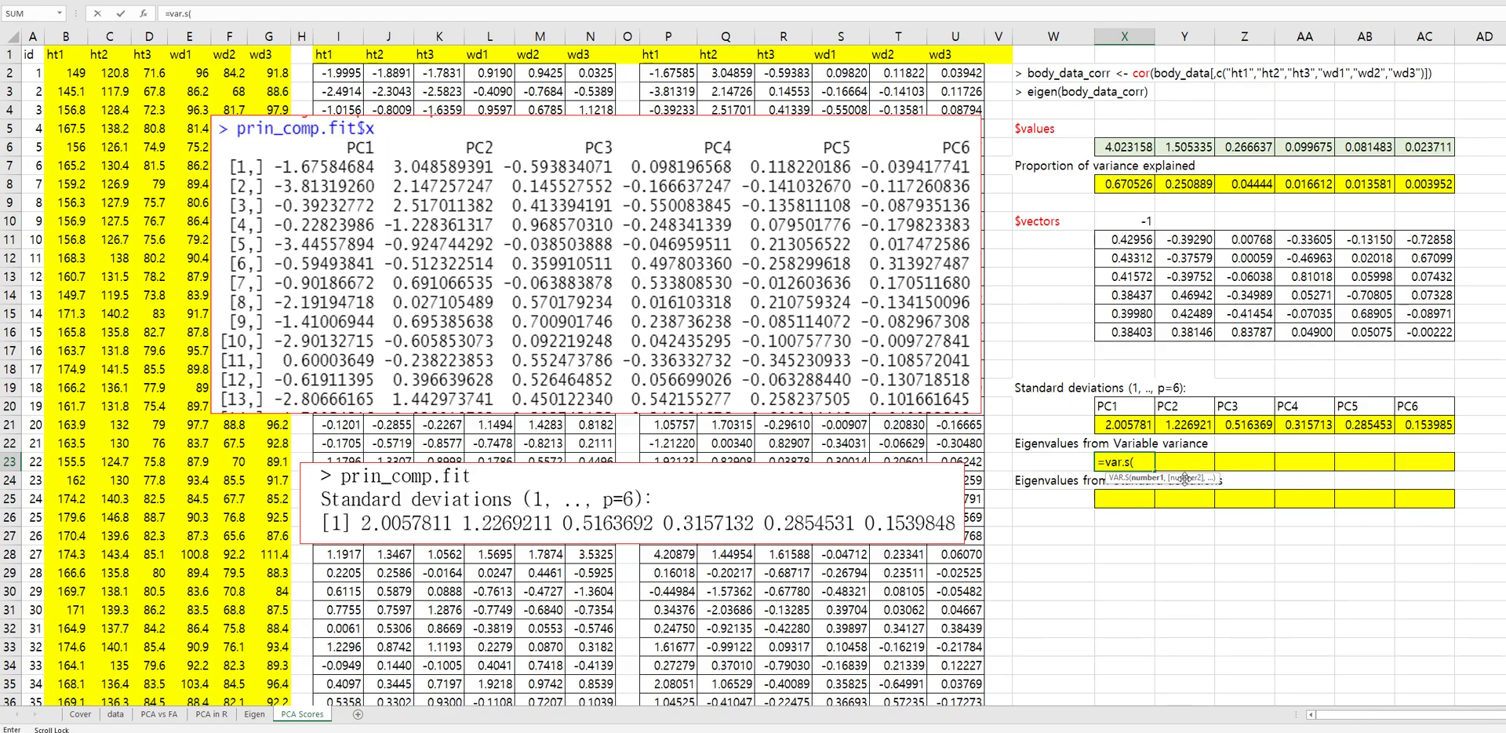
click(670, 76)
scroll(717, 618, down, 4)
scroll(717, 618, down, 4)
shift+click(677, 537)
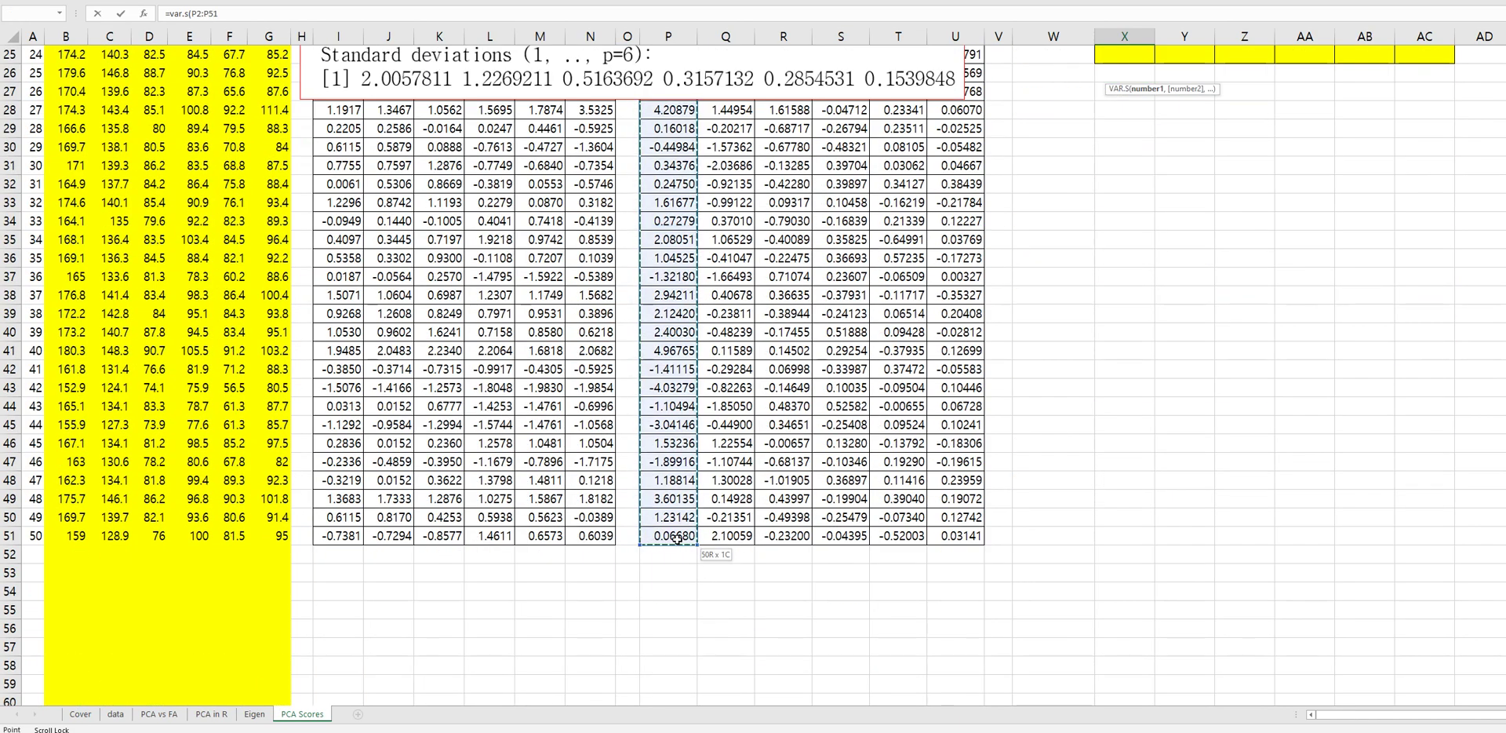
key(Return)
scroll(1155, 277, up, 8)
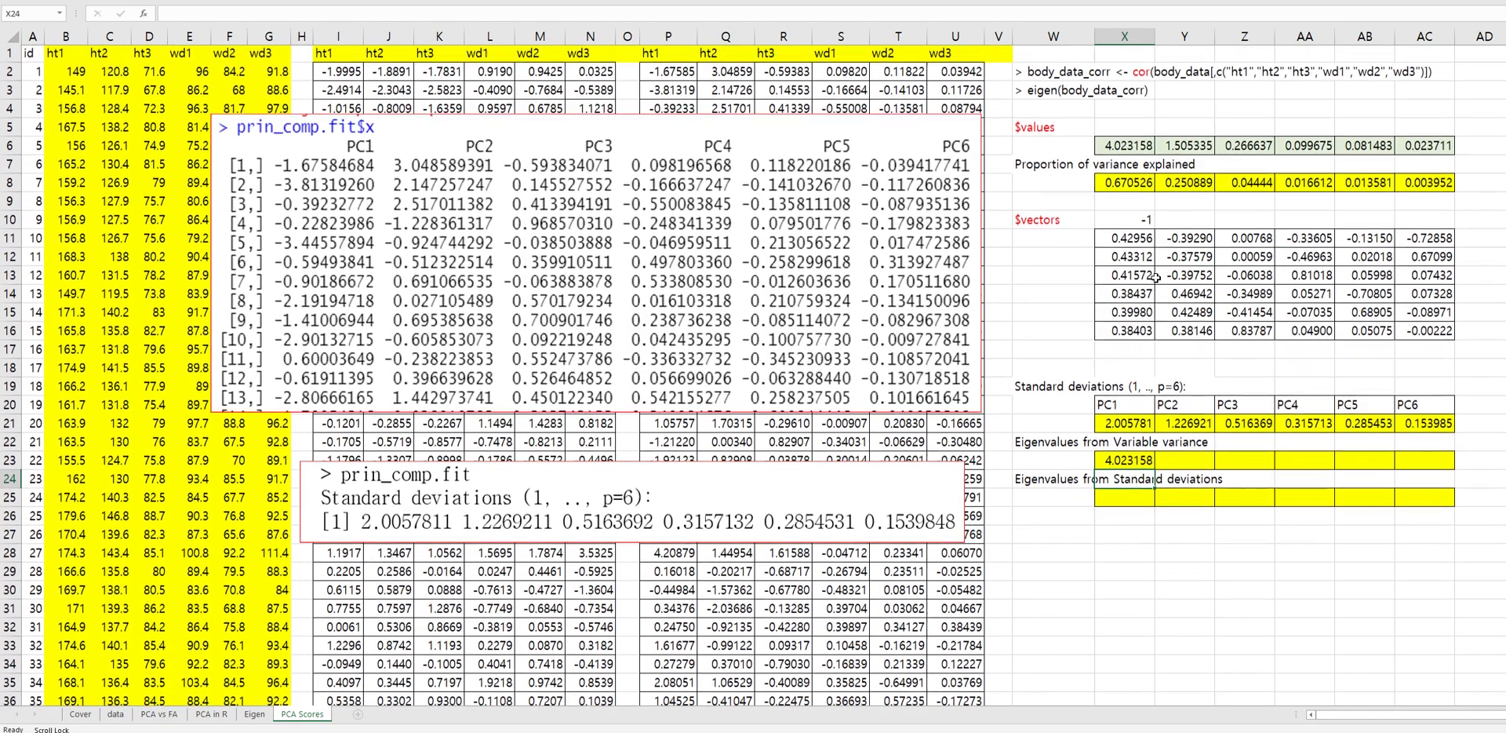
click(1154, 463)
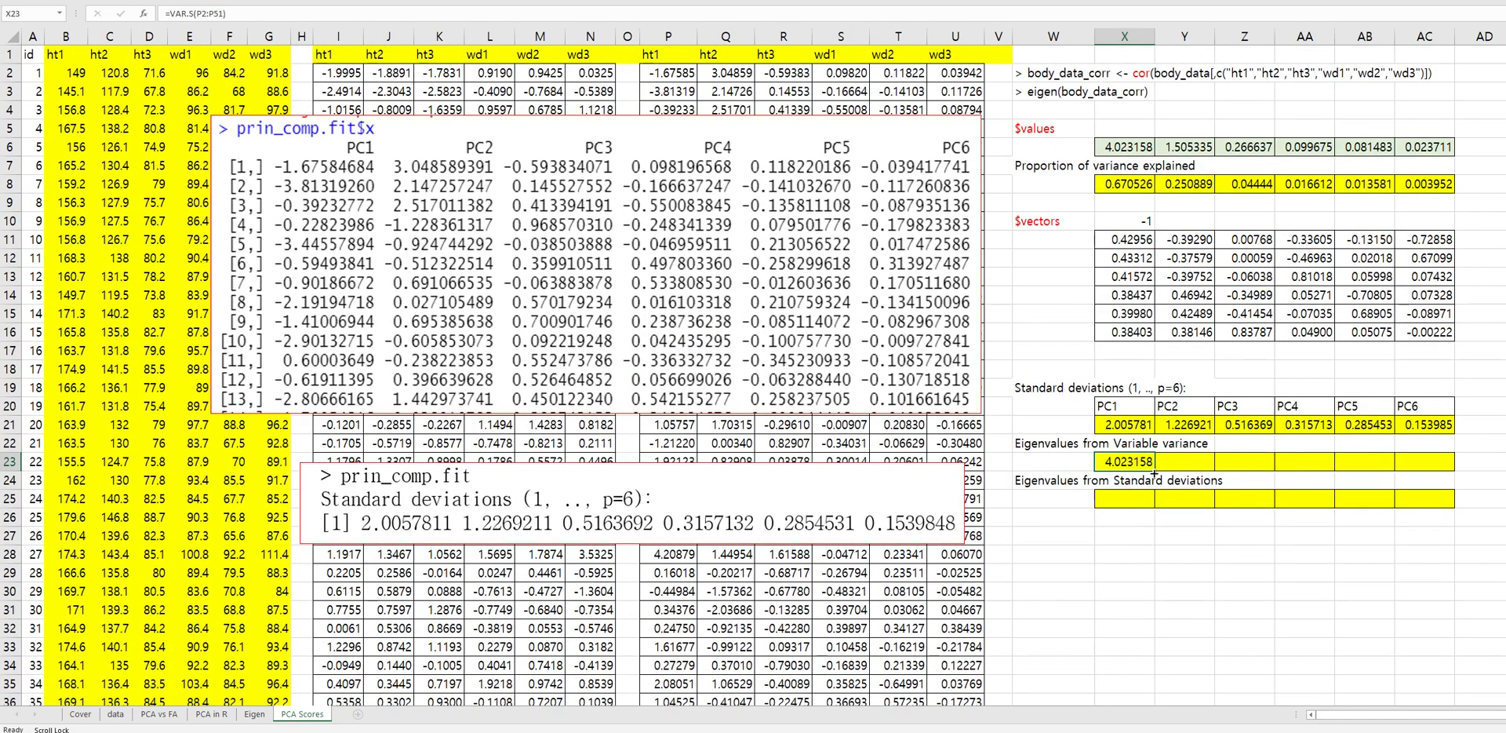
drag(1155, 469, 1452, 469)
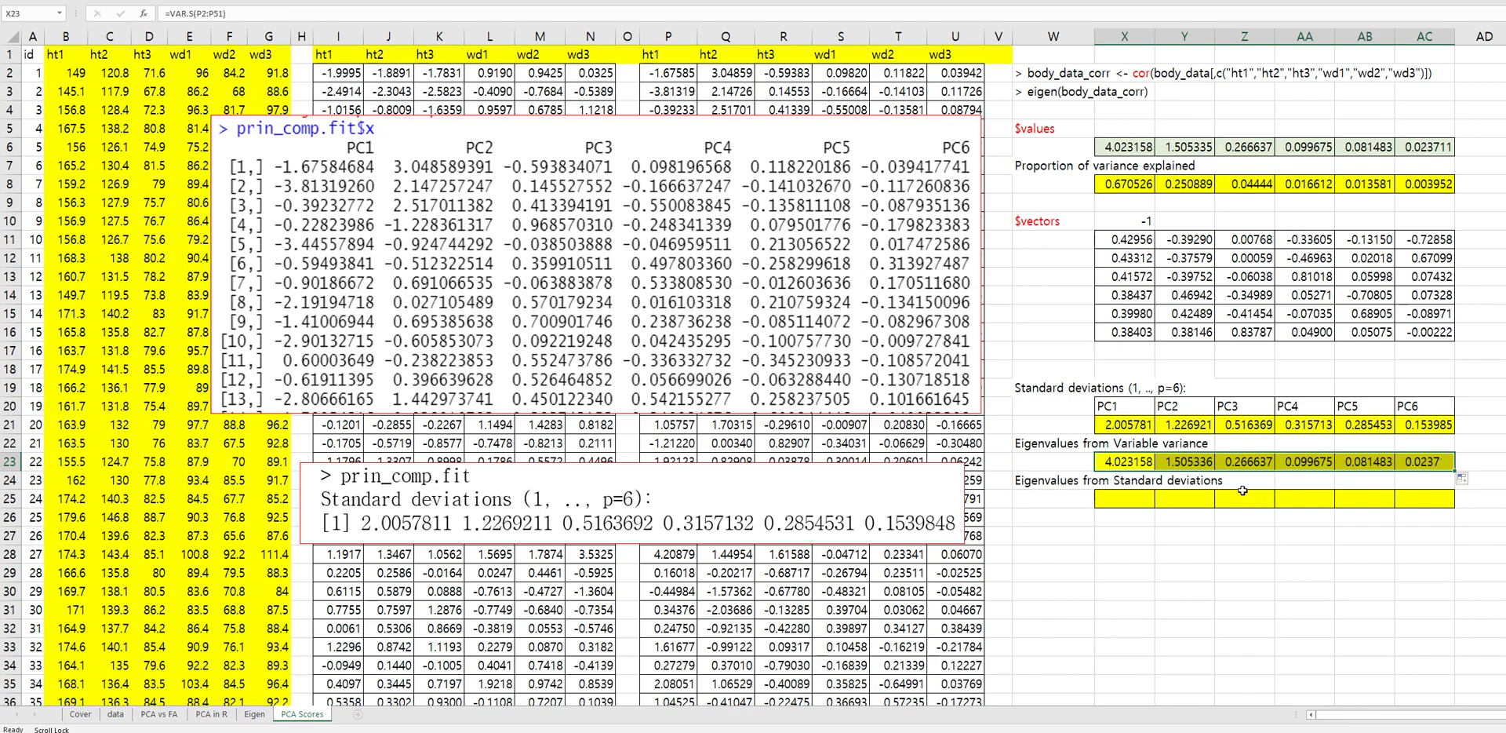
Step: Rename the score column headers in P1:U1 as PC1 through PC6
click(683, 55)
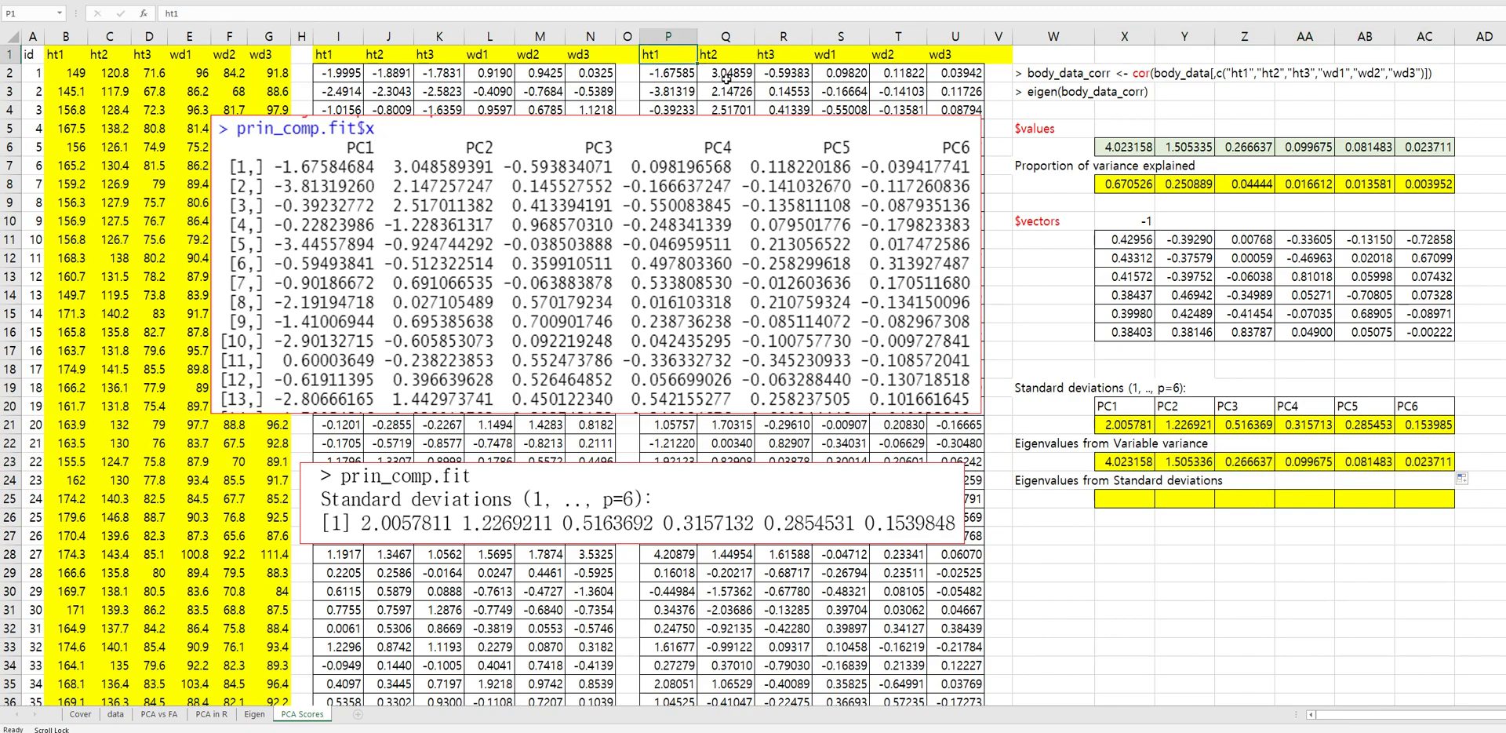
text(PC1)
key(Return)
scroll(726, 79, right, 1)
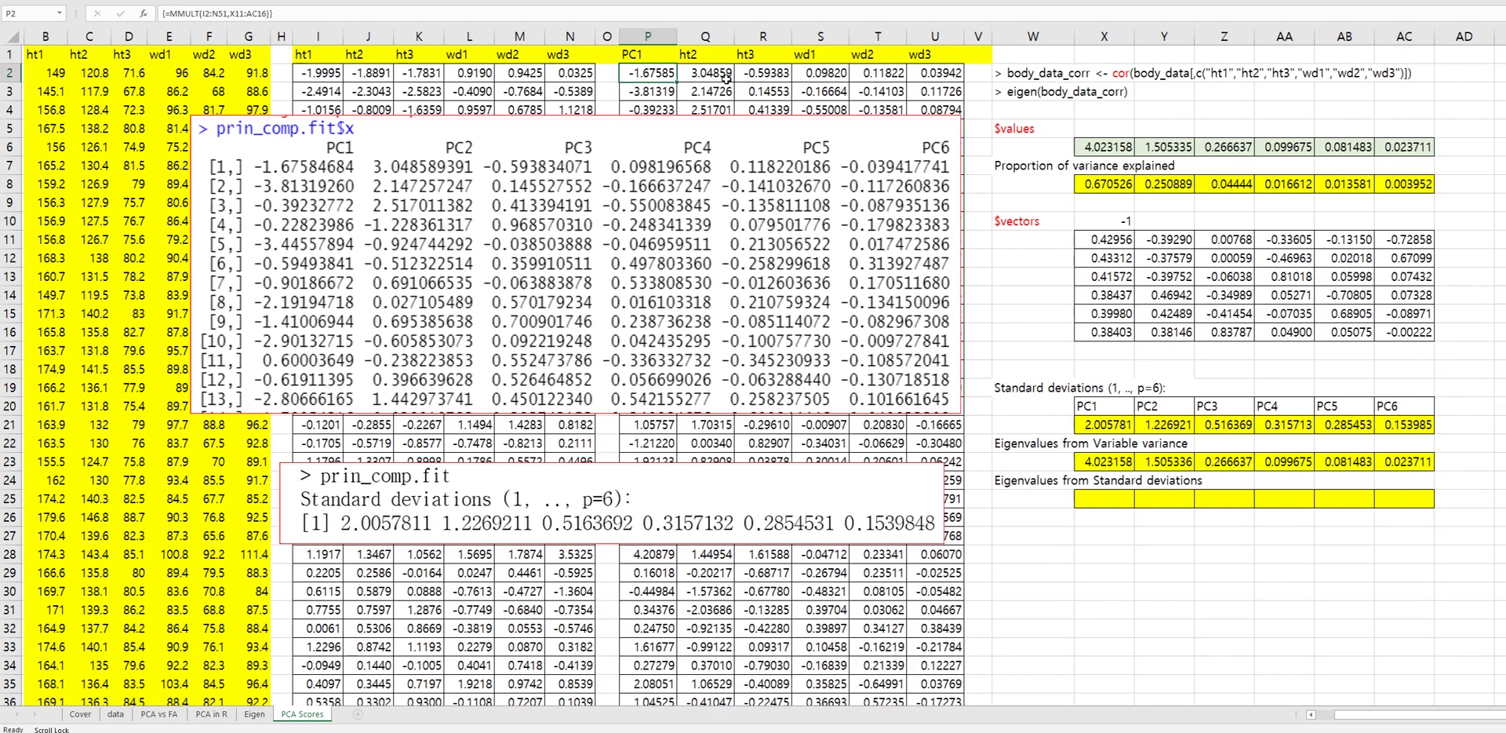
click(718, 54)
text(PC2)
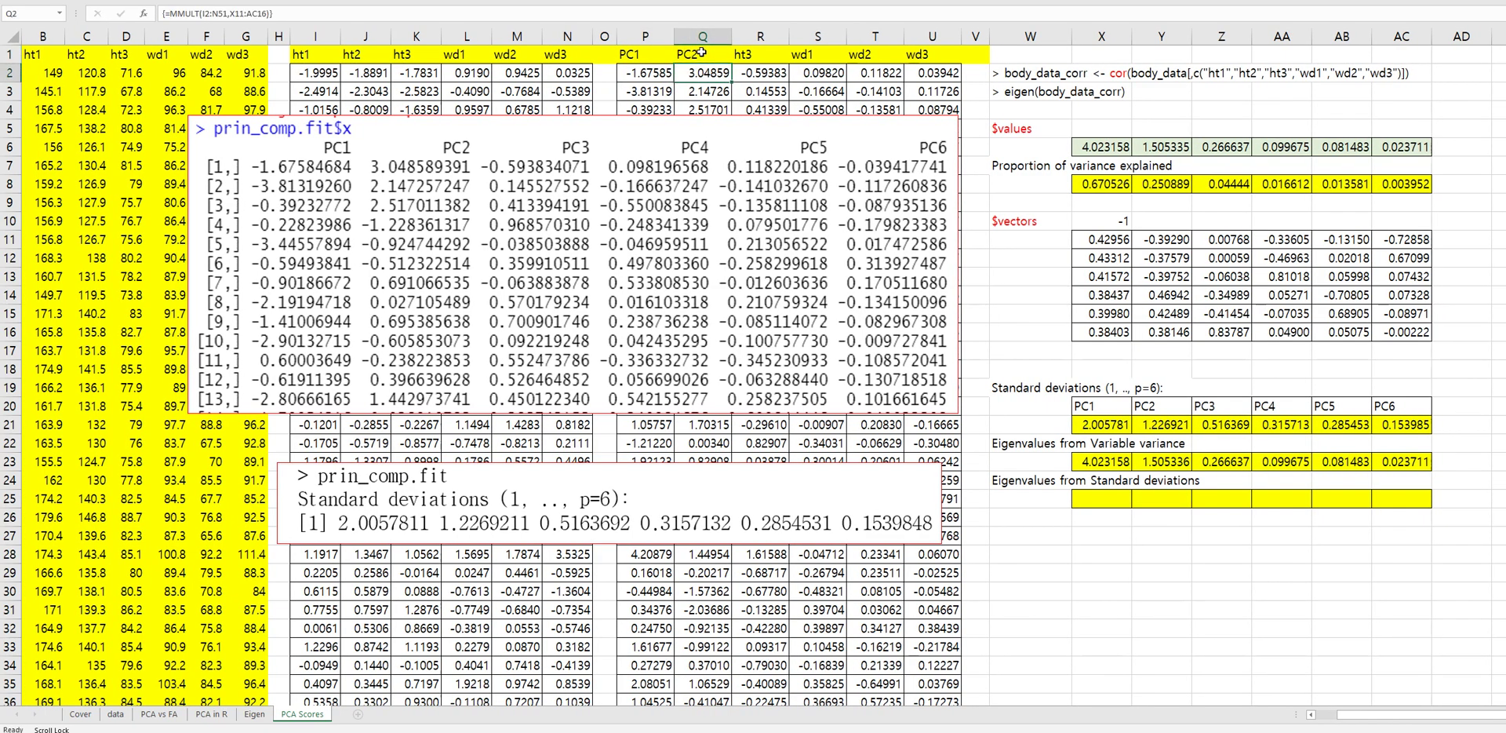
drag(659, 55, 941, 69)
click(1114, 366)
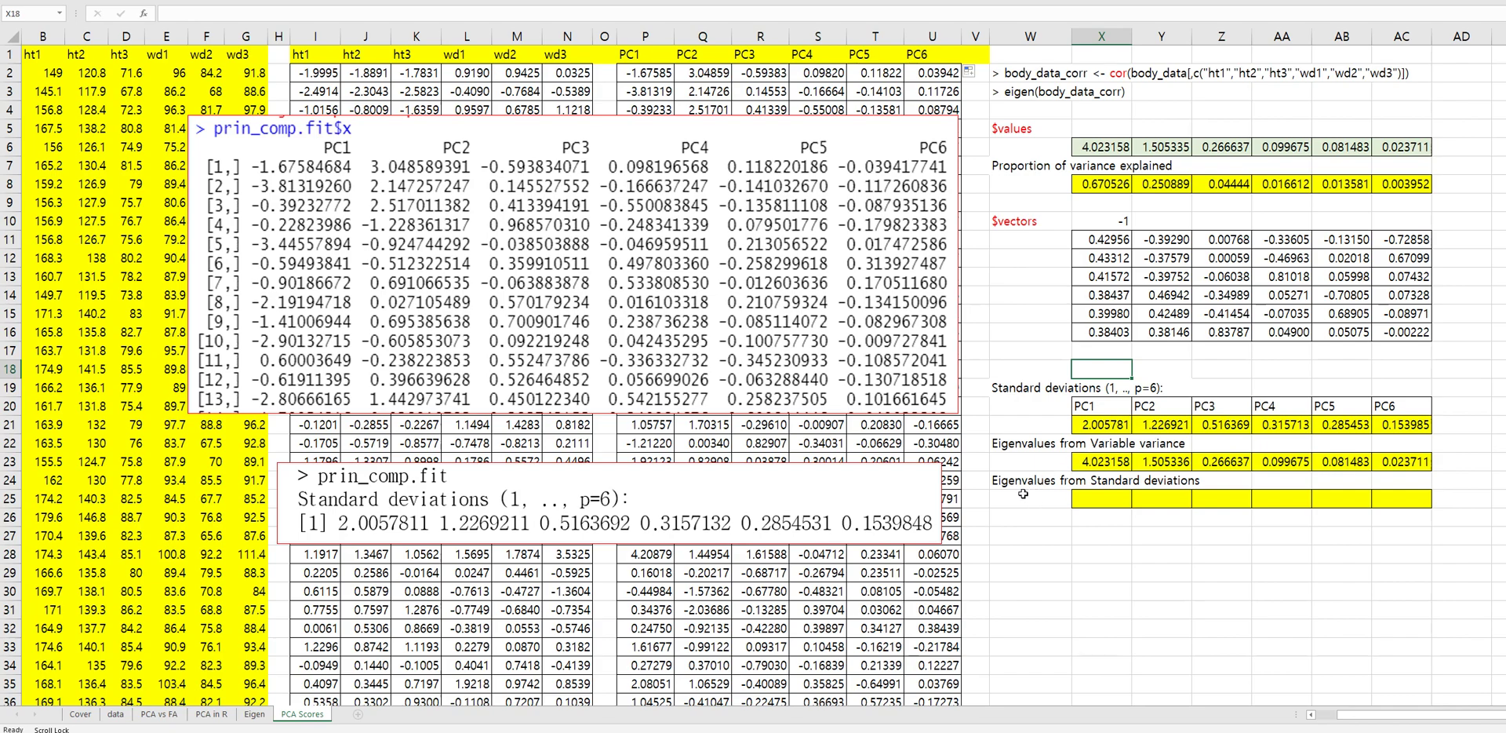
Step: Compute PC1's eigenvalue from its standard deviation in X25 with =X21^2 and copy the formula across to AC25
click(1108, 499)
text(=)
click(1101, 425)
text(^)
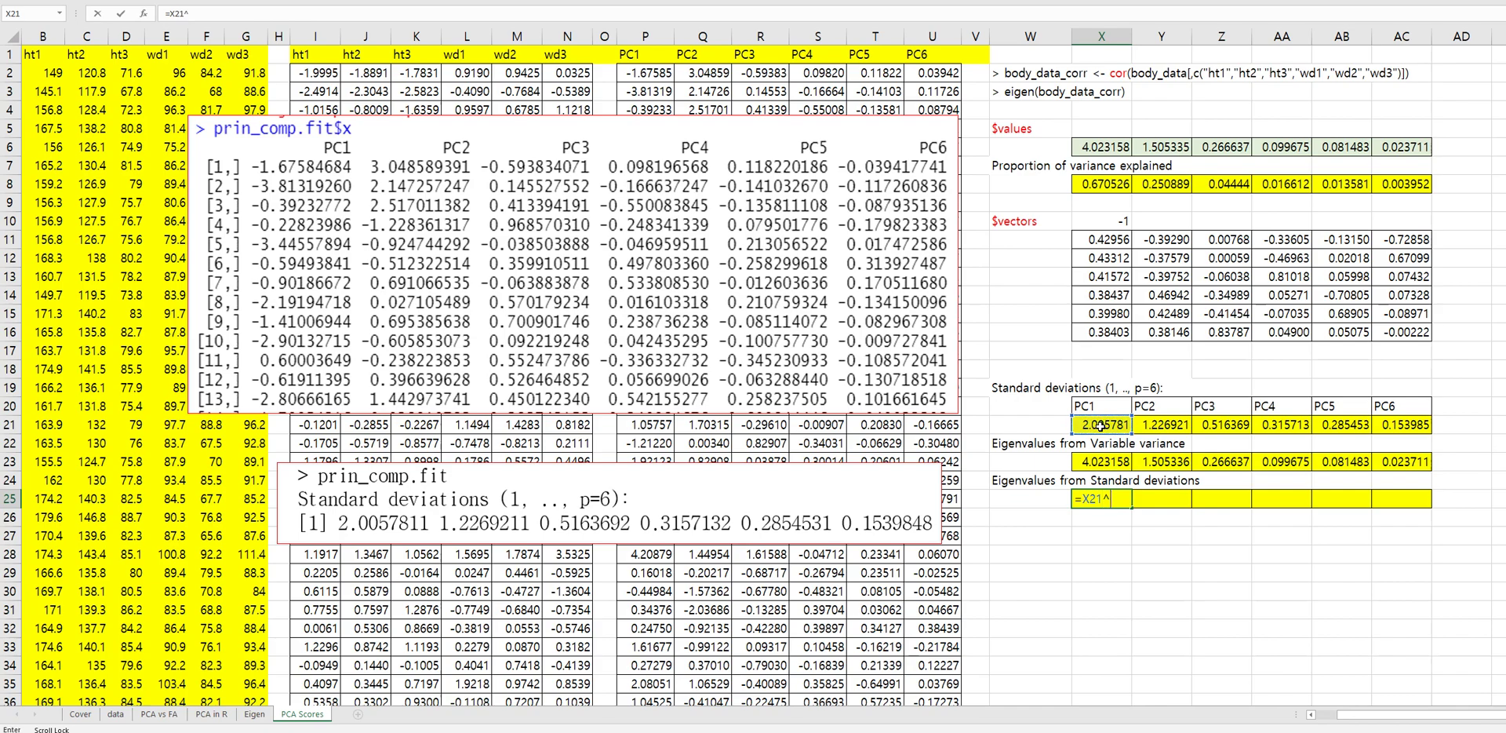
text(2)
key(ctrl+Return)
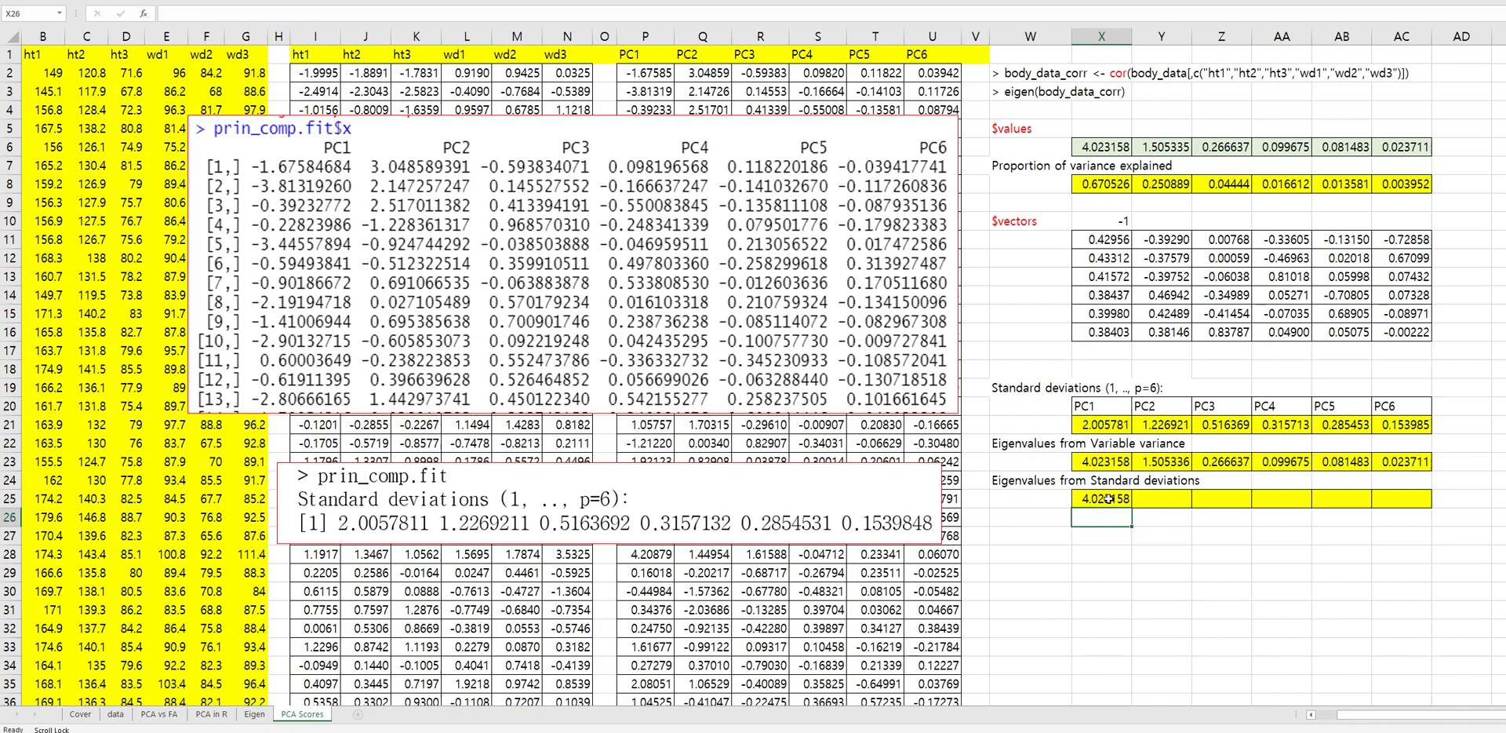
drag(1131, 509, 1386, 511)
click(1126, 572)
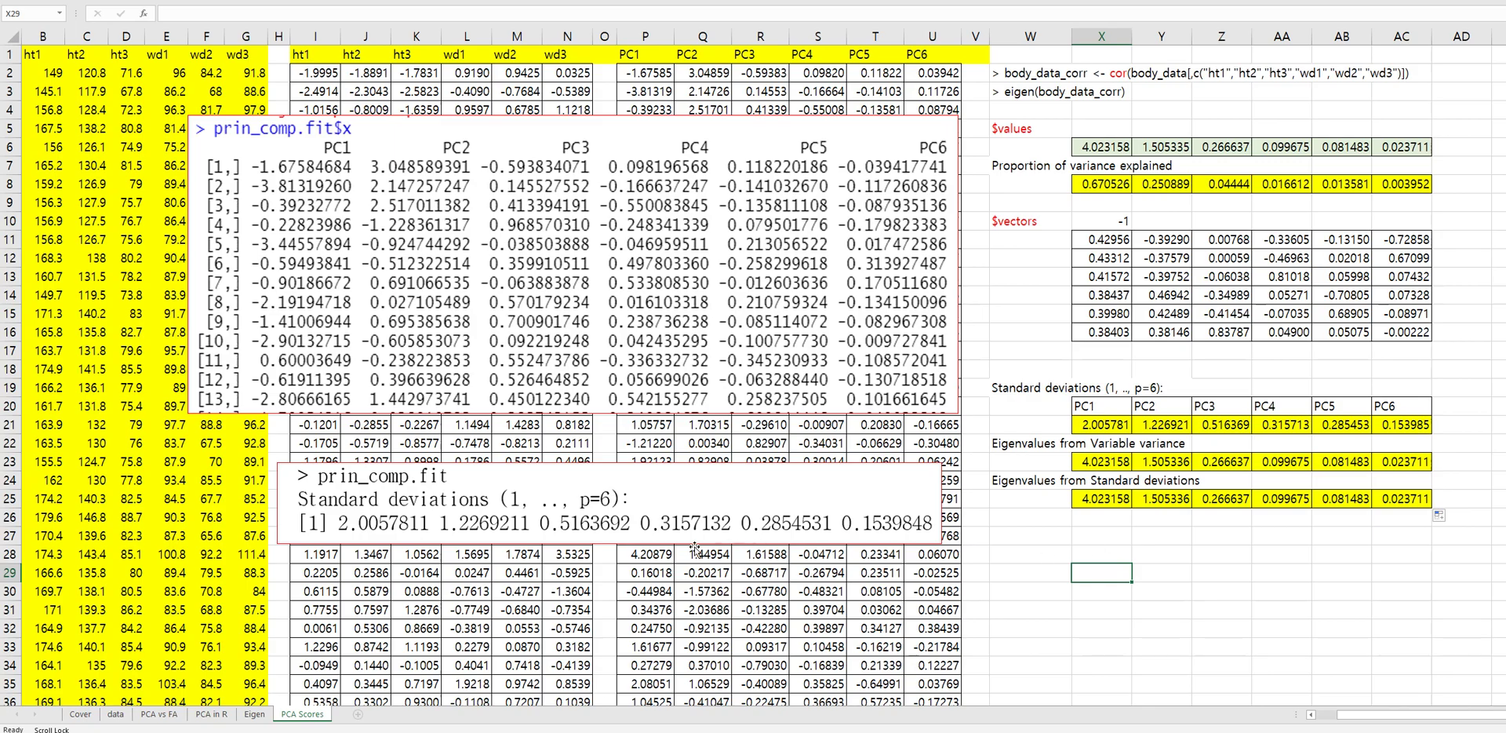
Step: Check the R output on the PCA in R sheet and return to the PCA Scores sheet
click(212, 714)
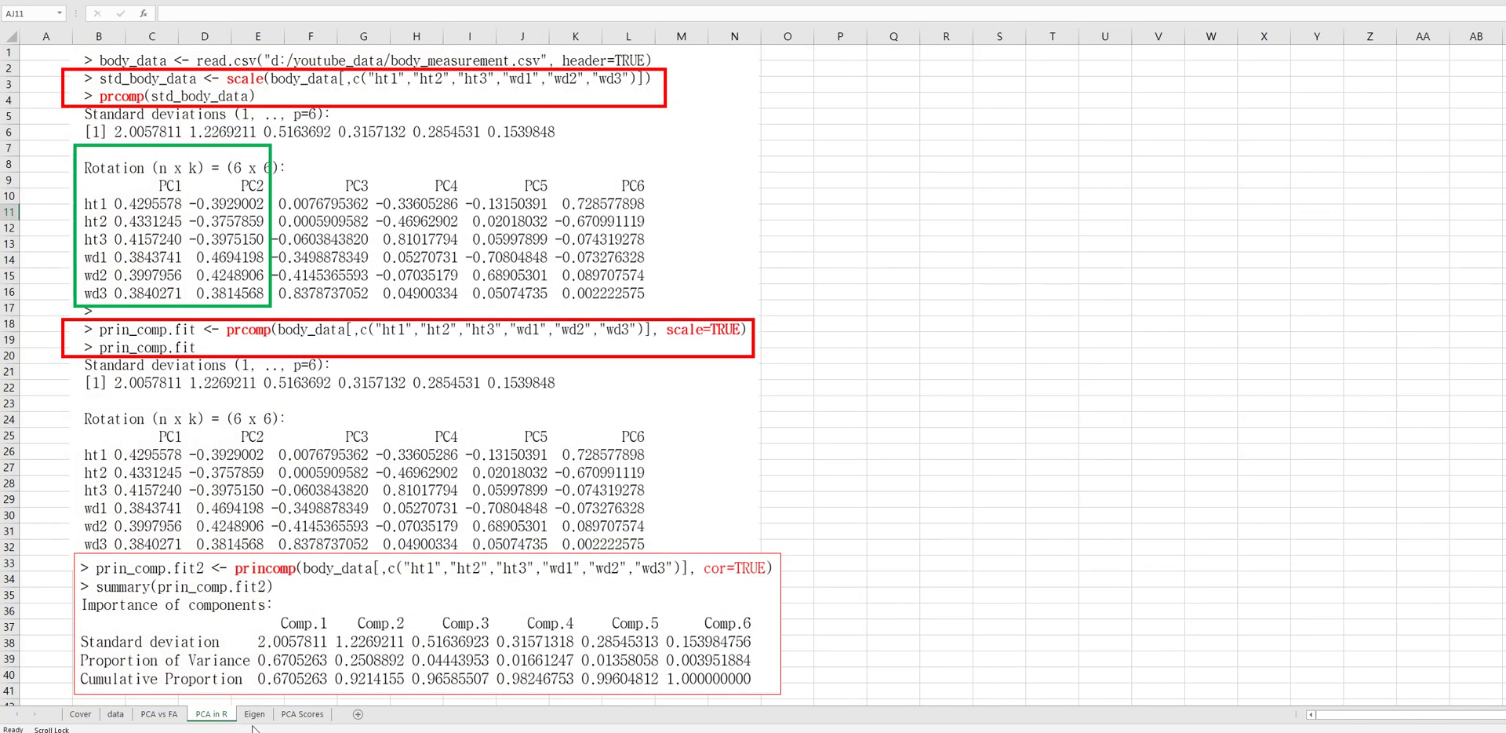
click(292, 716)
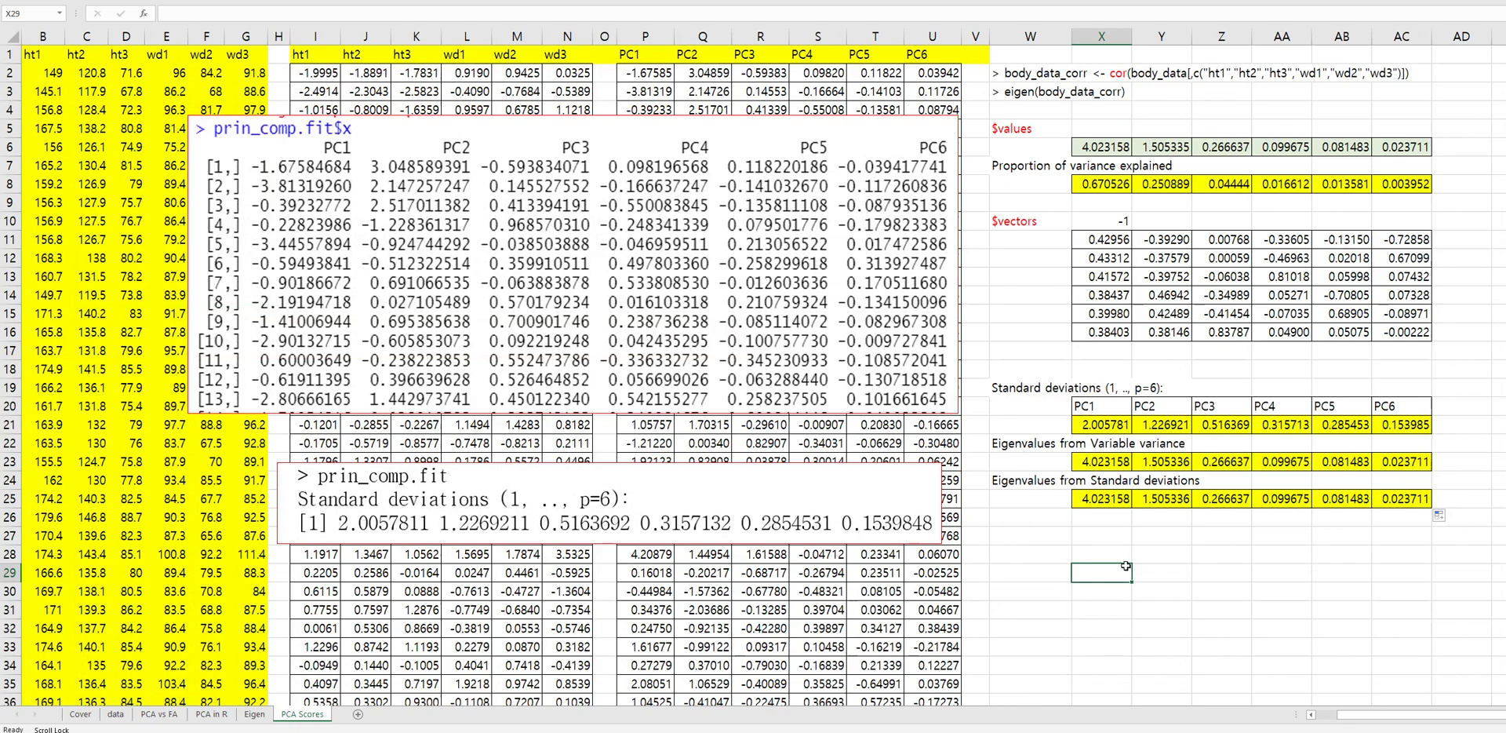